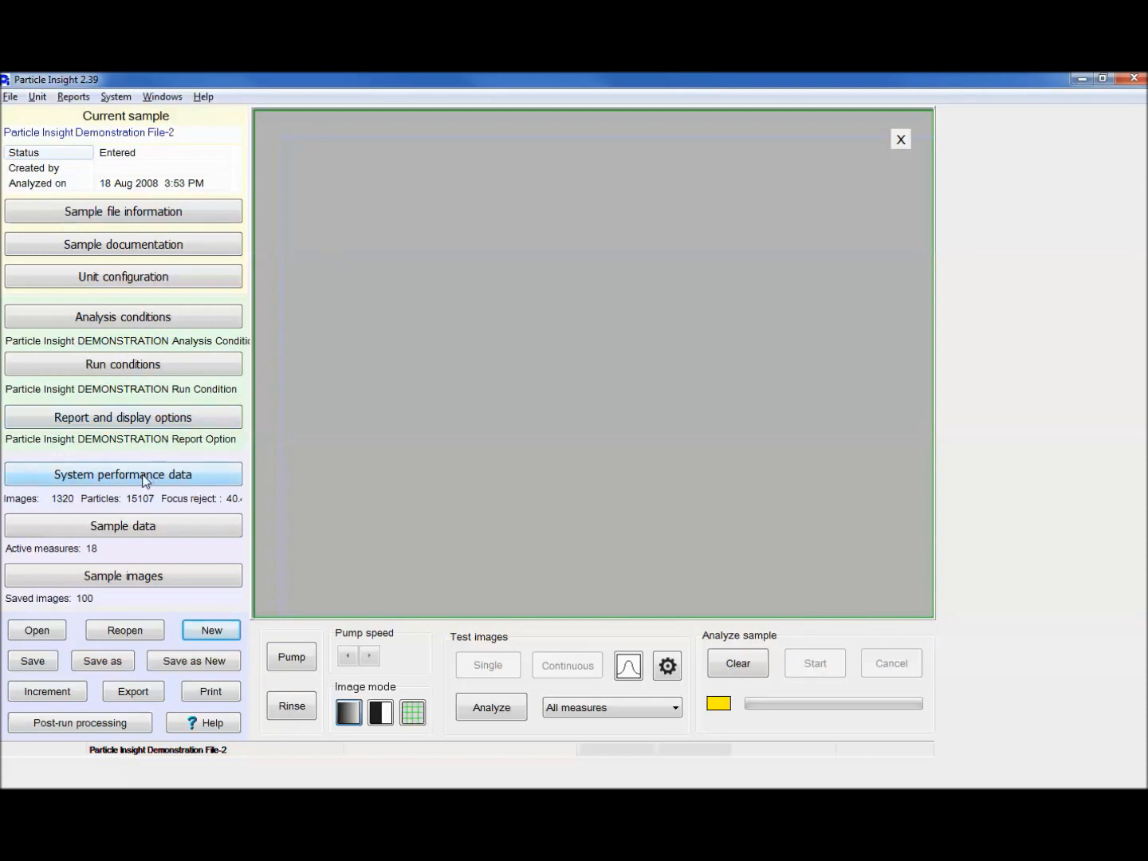
Step: Open all the sample data plots and bring the ECA Diameter, Smoothness and Circularity plots out of the stack for viewing
{"action": "left_click", "coordinate": [137, 523]}
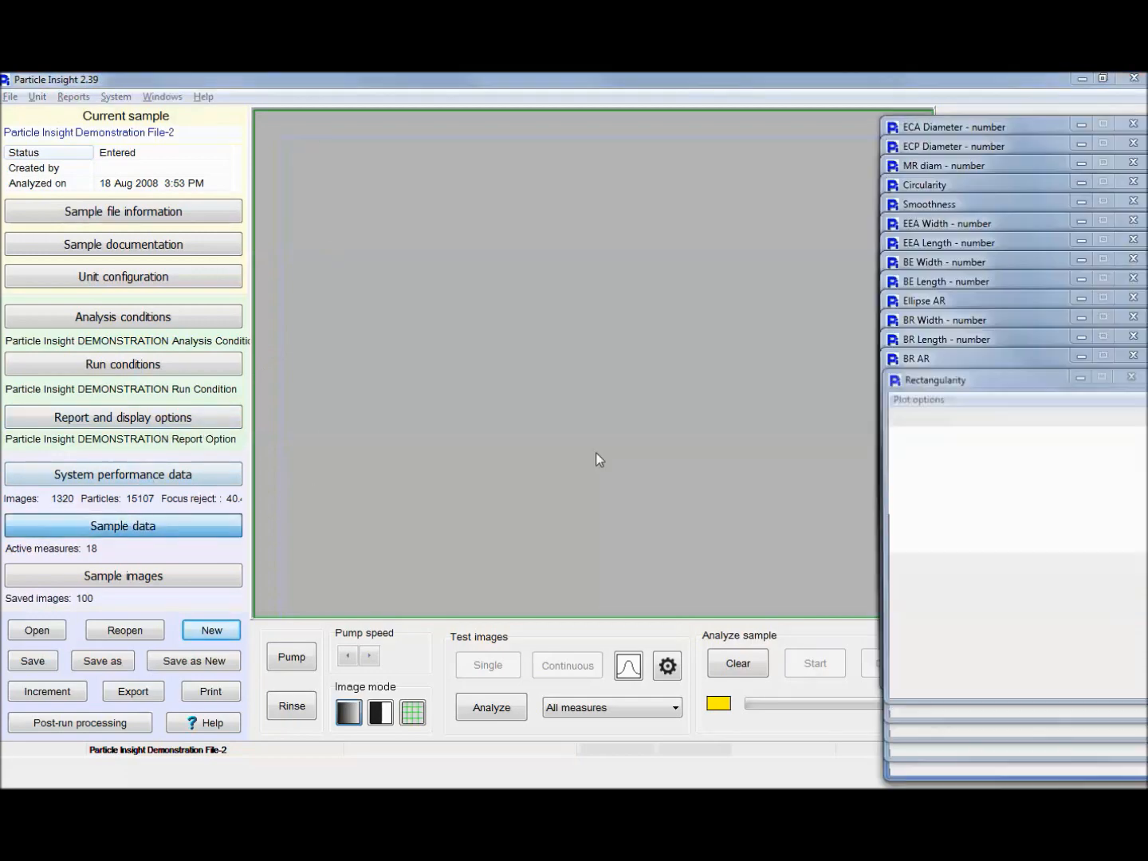
{"action": "double_click", "coordinate": [974, 125]}
{"action": "left_click_drag", "start_coordinate": [974, 126], "coordinate": [682, 125]}
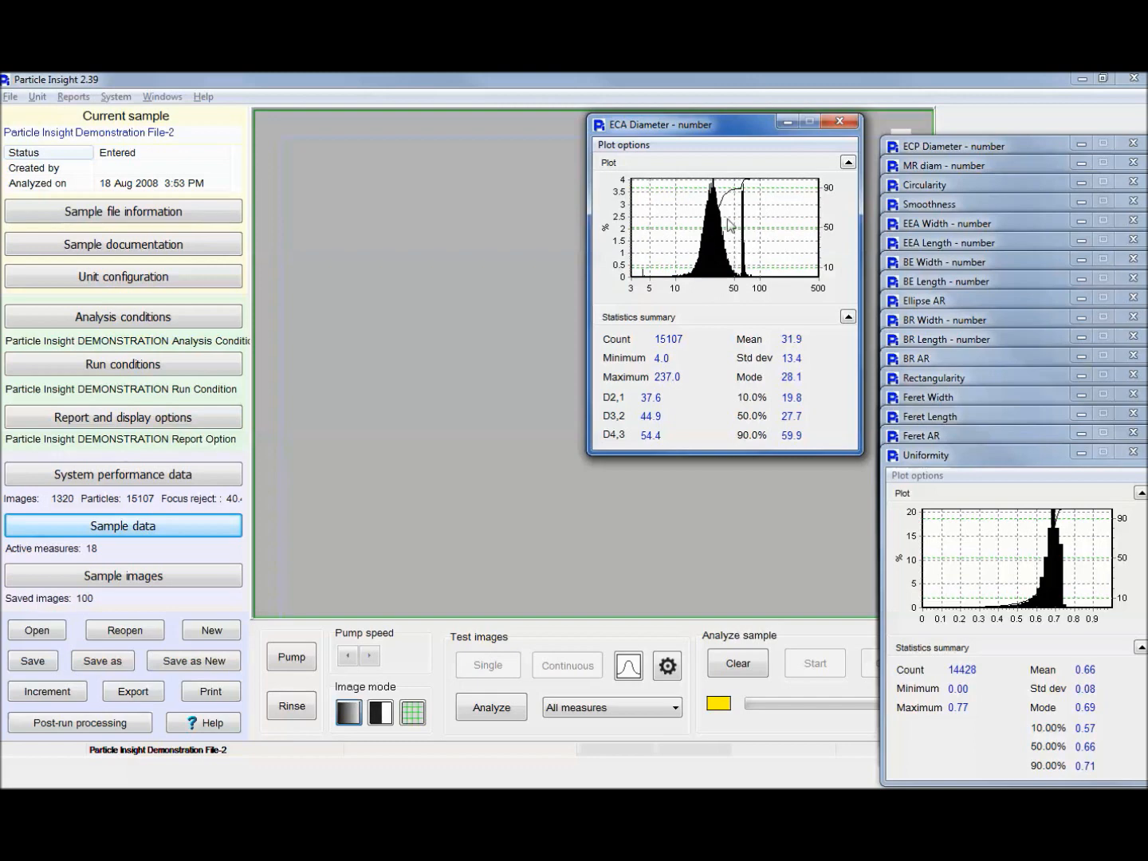
{"action": "double_click", "coordinate": [939, 204]}
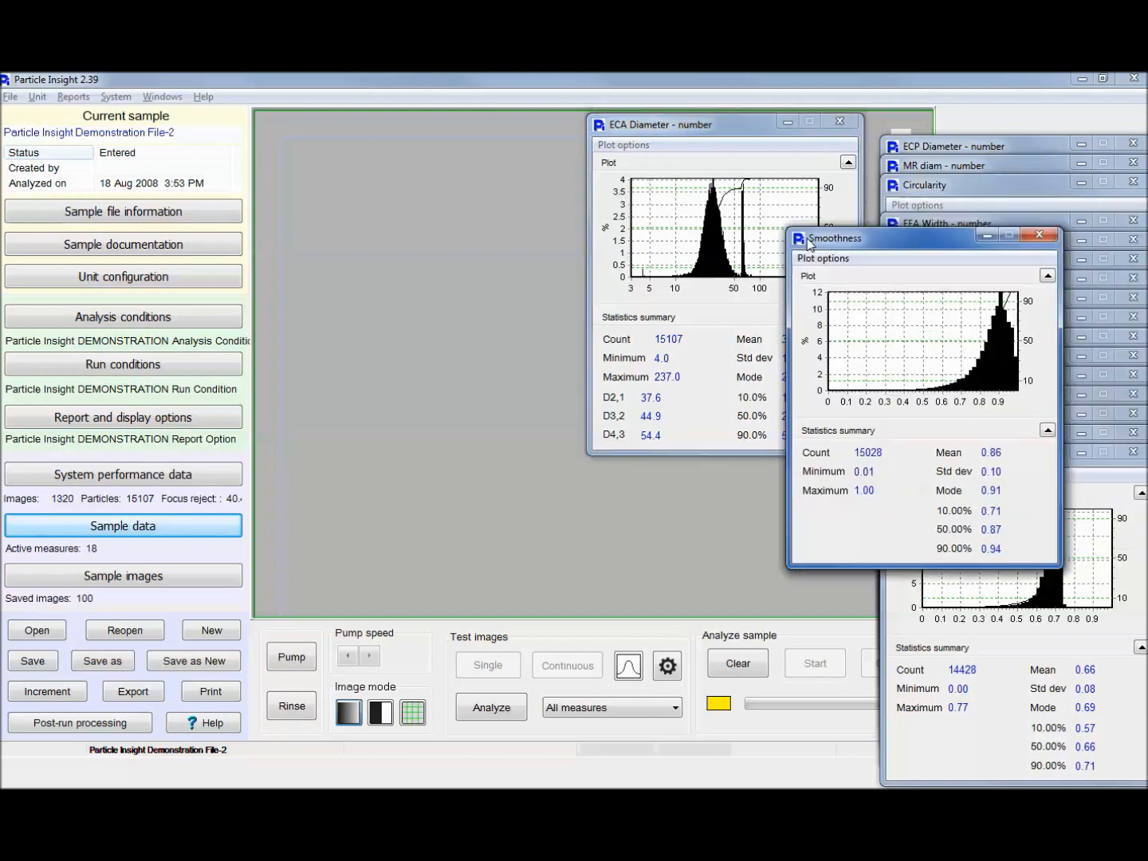
{"action": "double_click", "coordinate": [948, 185]}
{"action": "left_click_drag", "start_coordinate": [970, 249], "coordinate": [670, 500]}
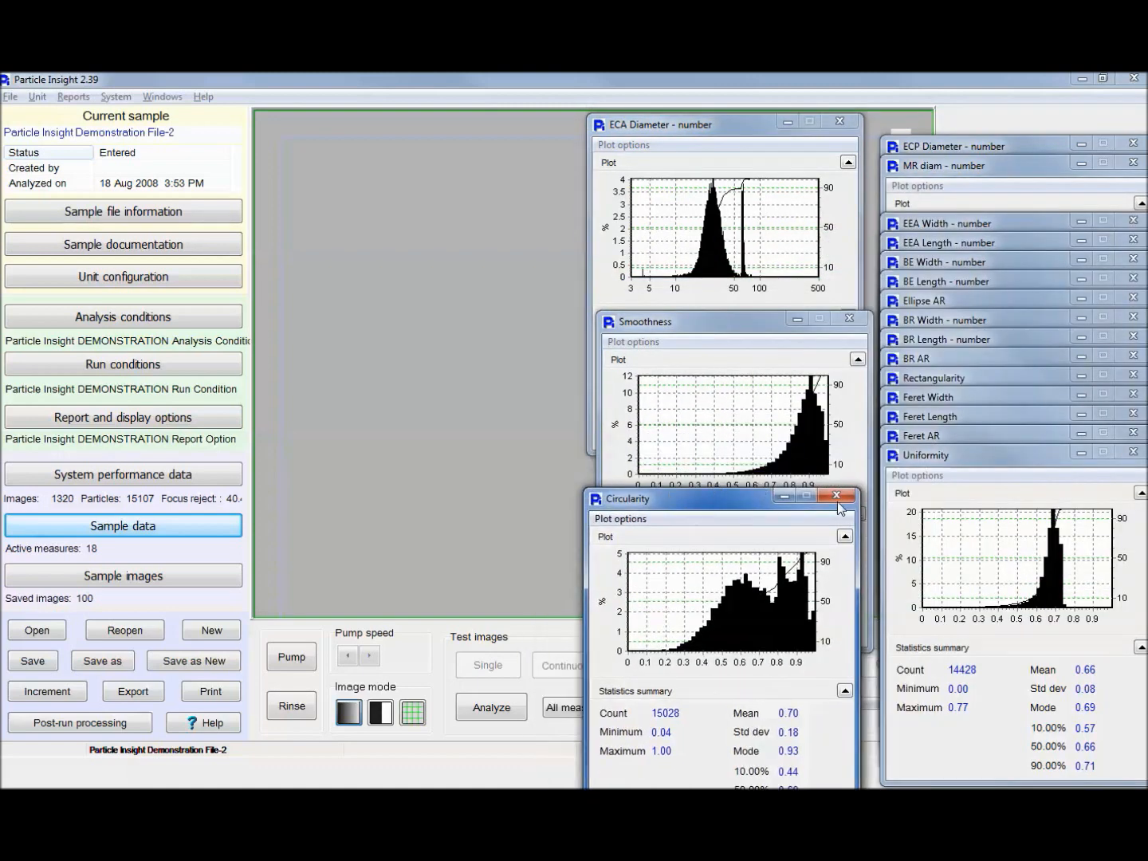
Step: Close all data windows and open a new one for the Equivalent circular area diameter only
{"action": "left_click", "coordinate": [161, 96]}
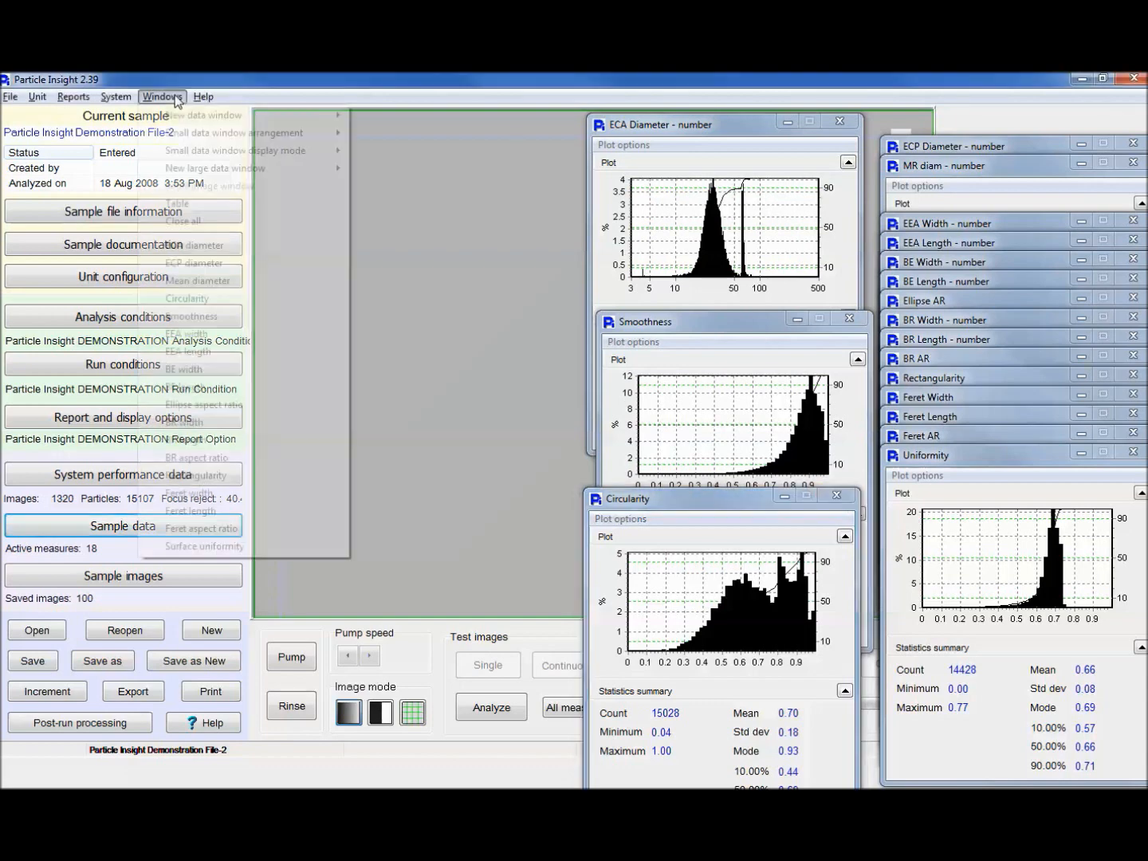
{"action": "left_click", "coordinate": [191, 221]}
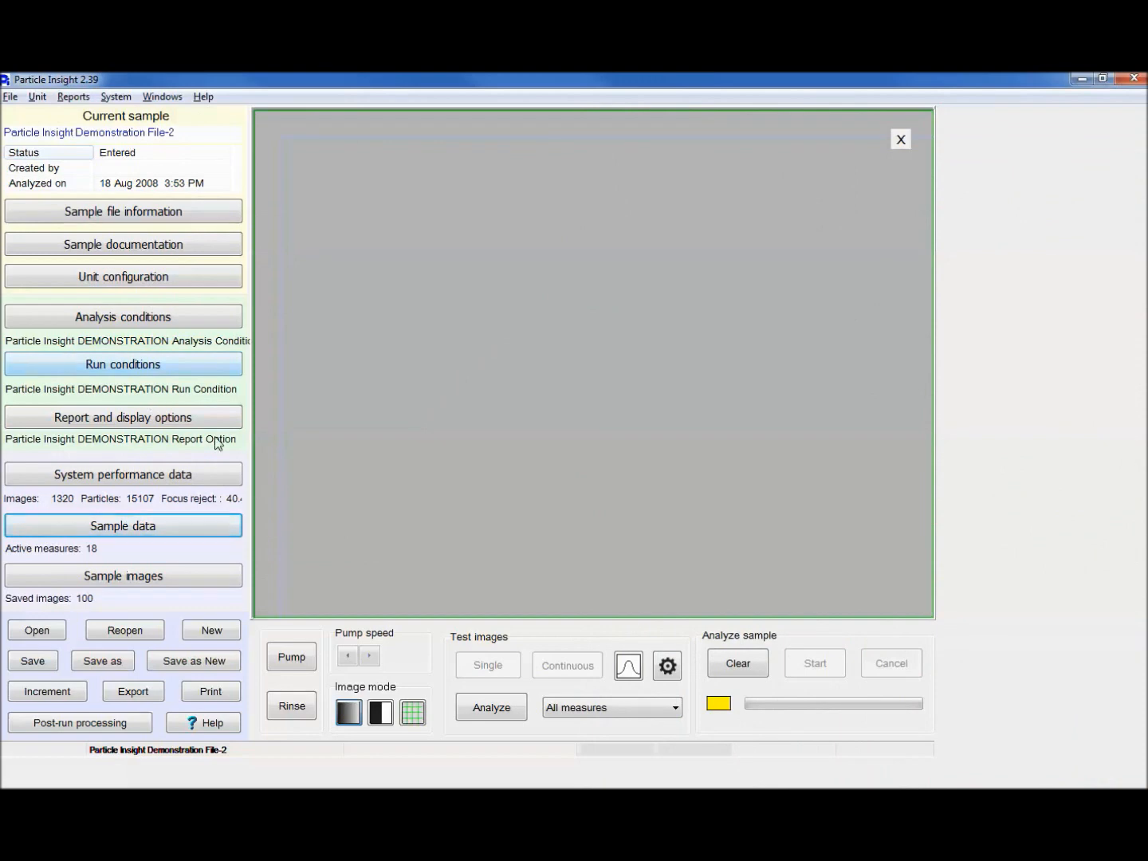
{"action": "left_click", "coordinate": [162, 97]}
{"action": "mouse_move", "coordinate": [169, 120]}
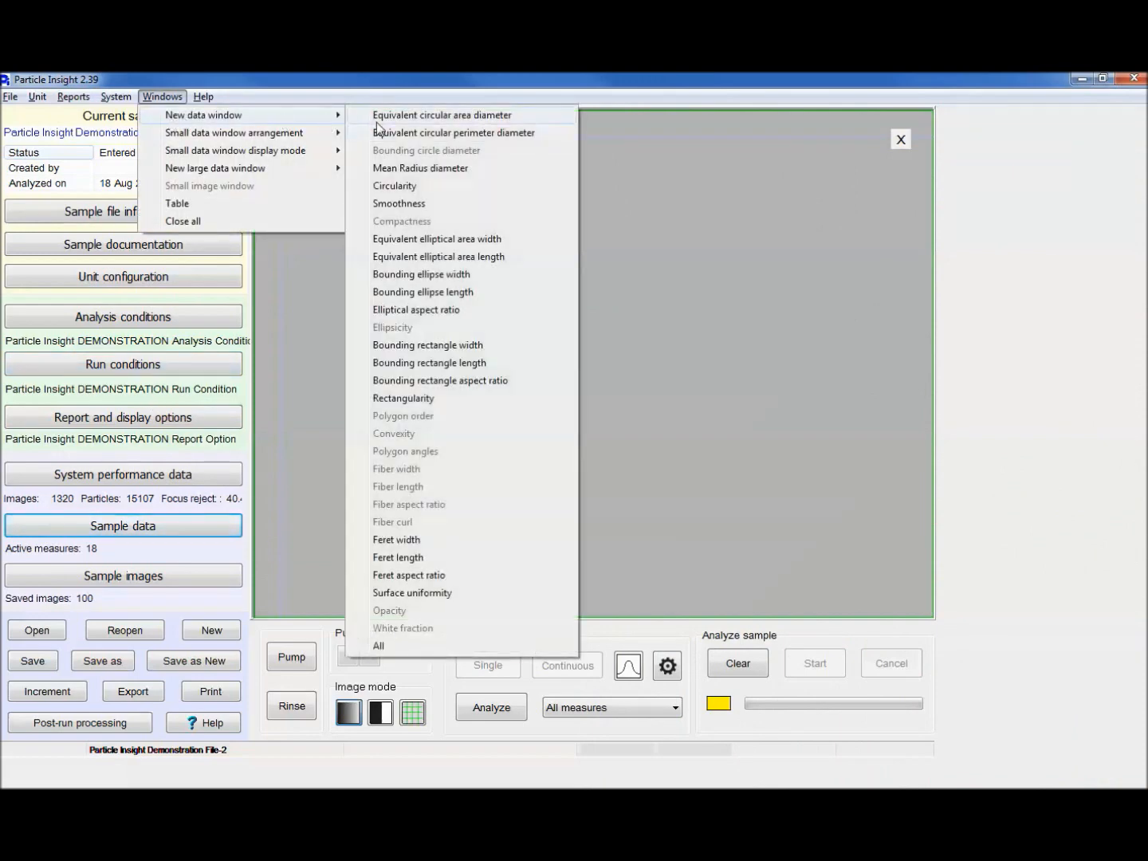
{"action": "left_click", "coordinate": [562, 115]}
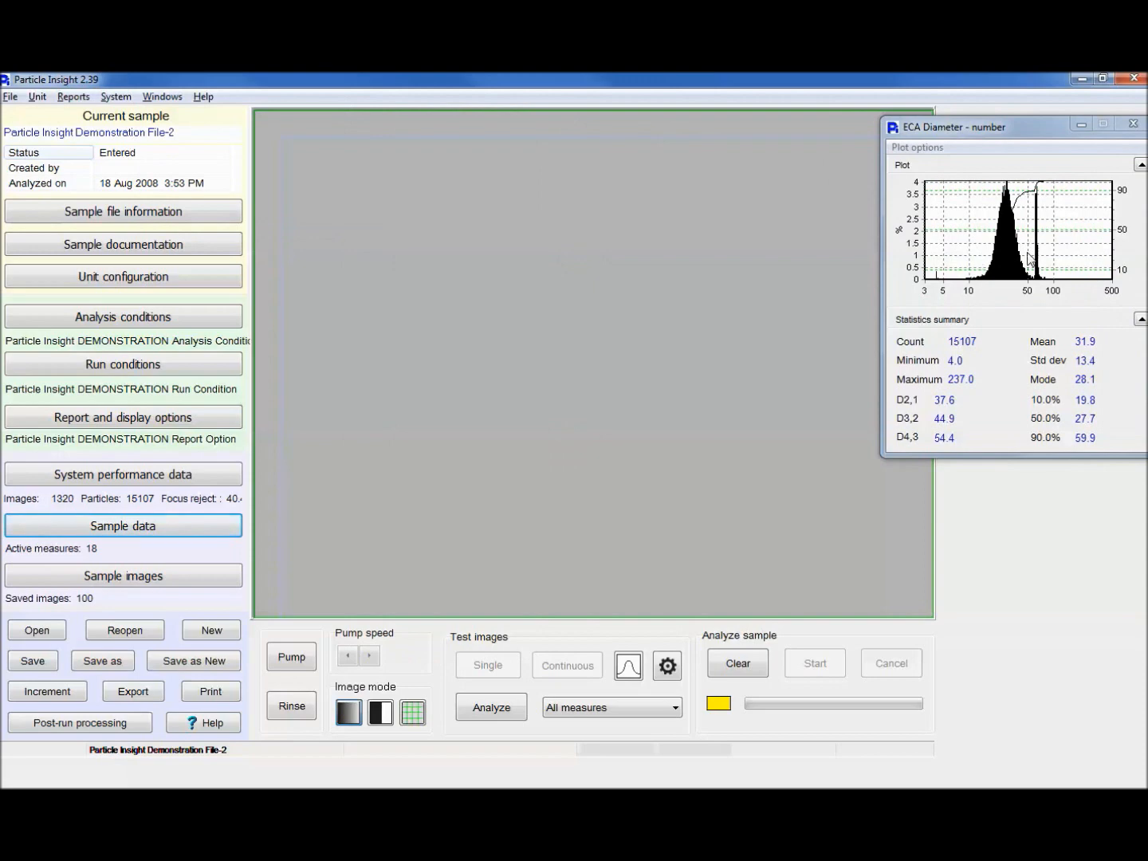
Step: Show the ECA Diameter plot in an enlarged large display and mark the range from 54.01 to 116.34 microns around the second peak
{"action": "left_click", "coordinate": [911, 148]}
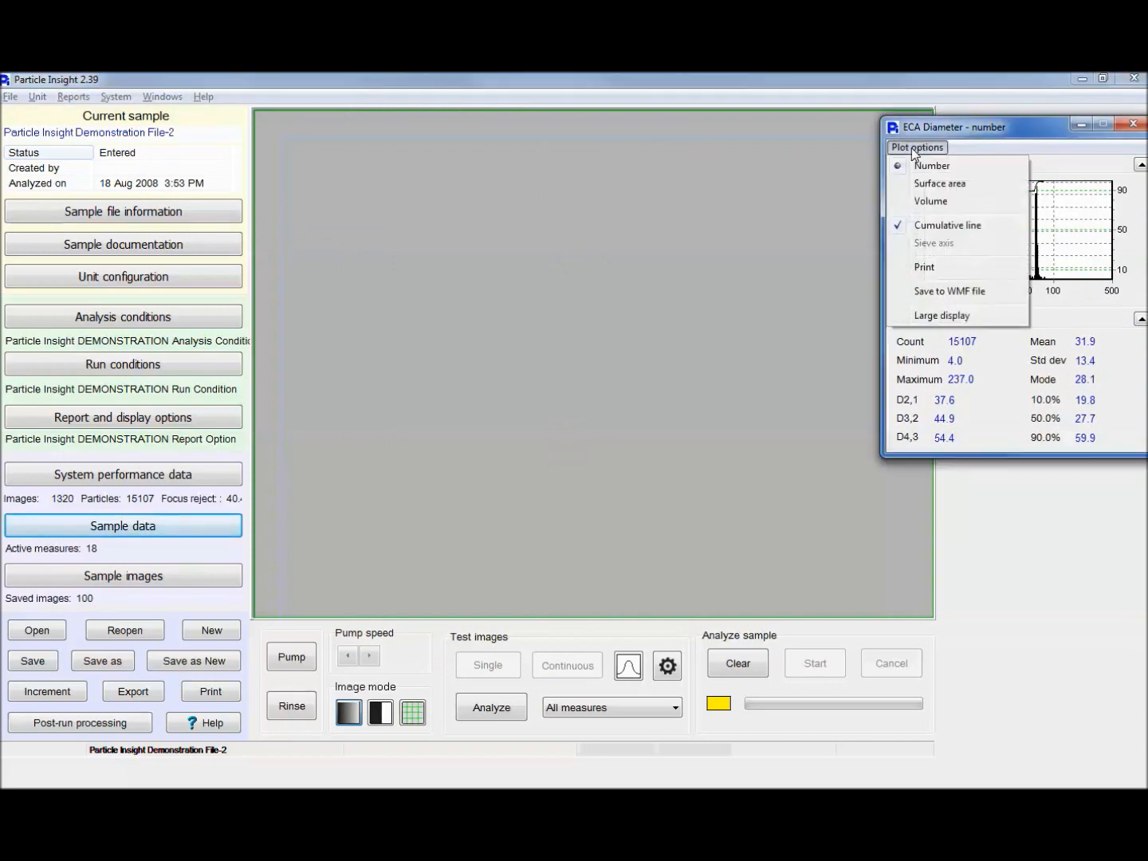
{"action": "left_click", "coordinate": [942, 317]}
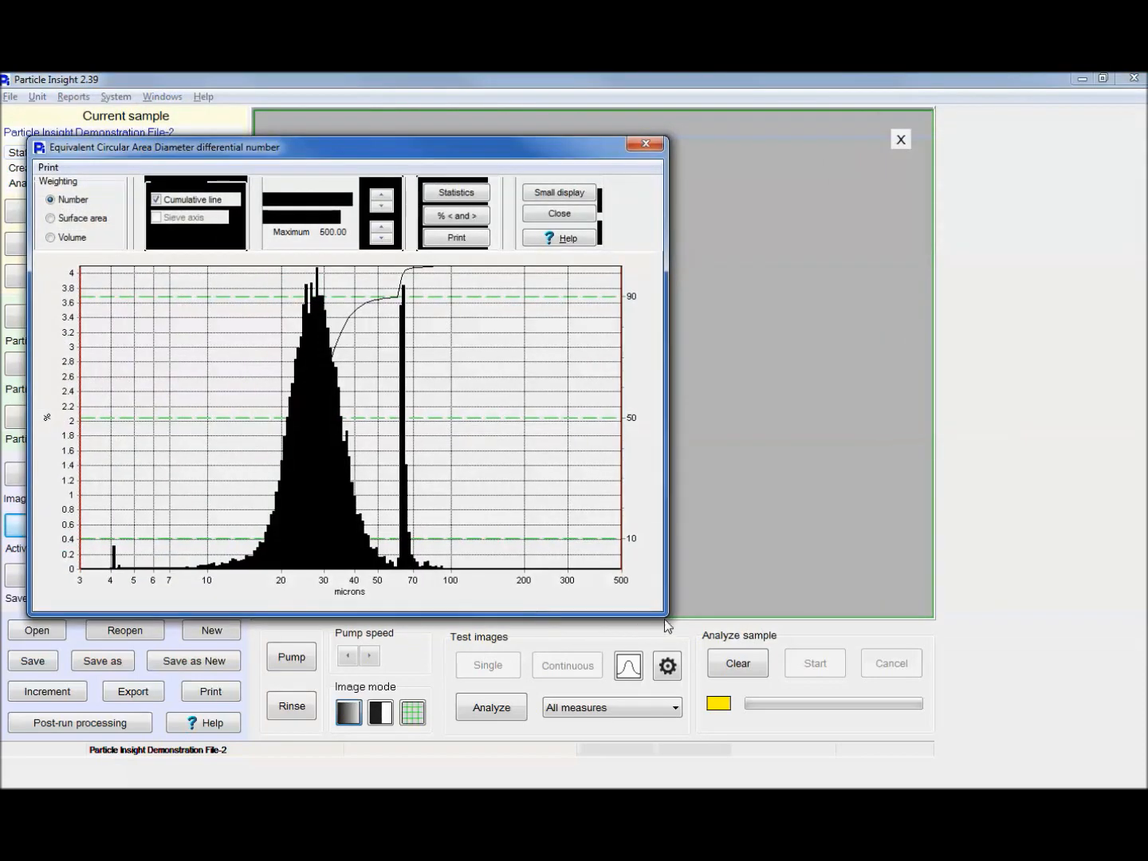
{"action": "left_click_drag", "start_coordinate": [667, 622], "coordinate": [765, 691]}
{"action": "left_click_drag", "start_coordinate": [444, 562], "coordinate": [535, 564]}
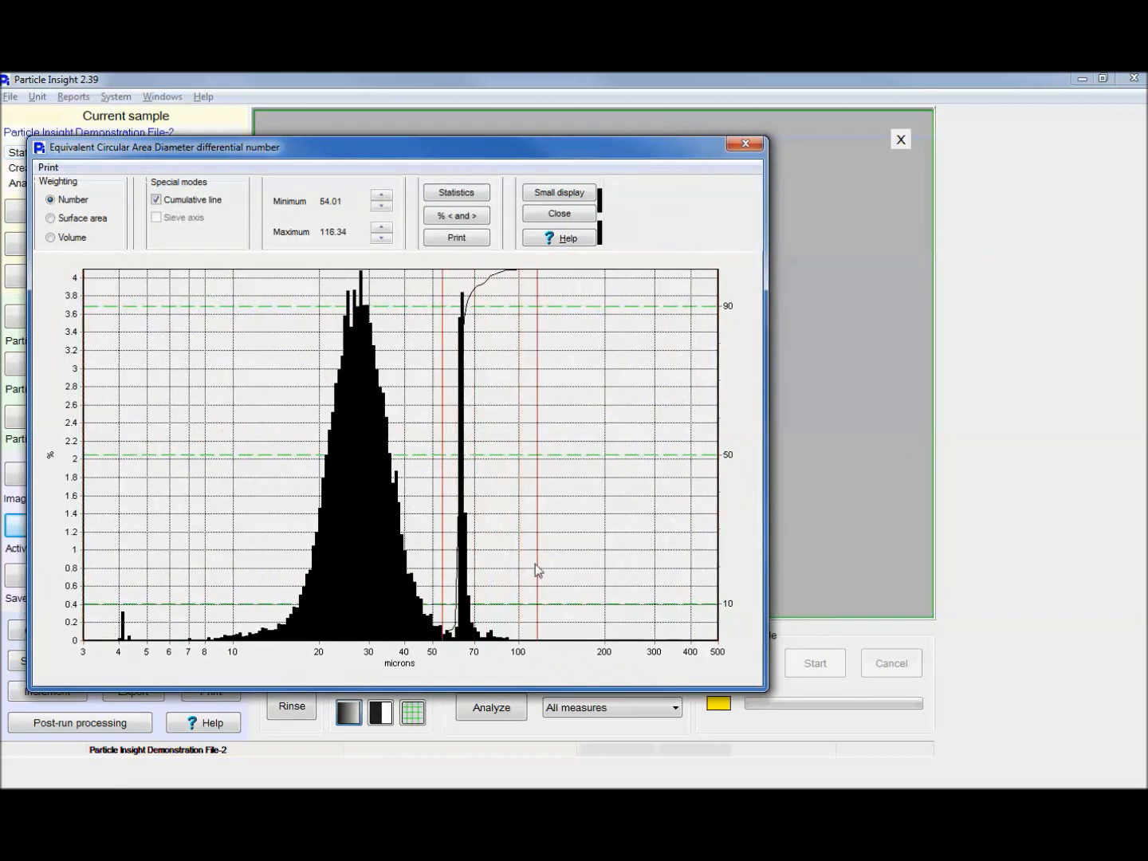
Step: Review the comprehensive statistics for the marked range, and return the plot to the small display clear of the image area
{"action": "left_click", "coordinate": [457, 194]}
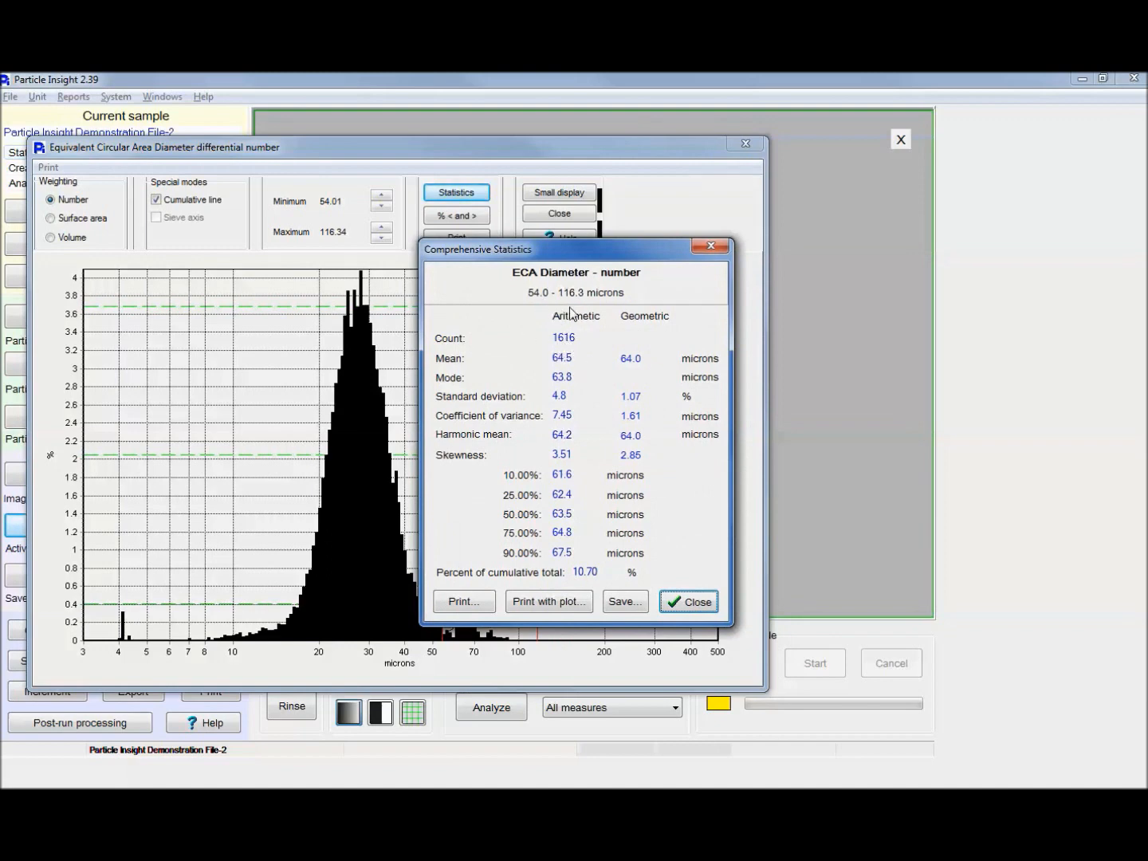
{"action": "left_click", "coordinate": [678, 603]}
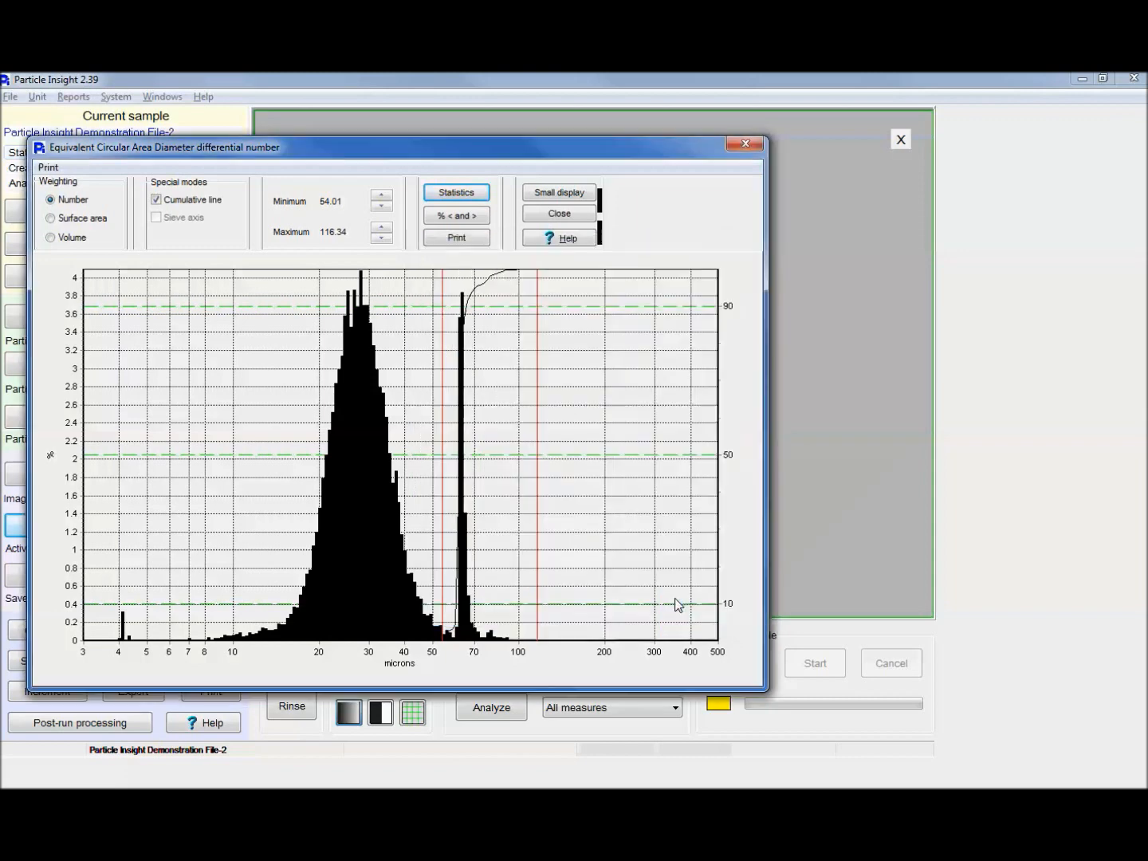
{"action": "left_click", "coordinate": [527, 192]}
{"action": "left_click_drag", "start_coordinate": [234, 157], "coordinate": [1065, 110]}
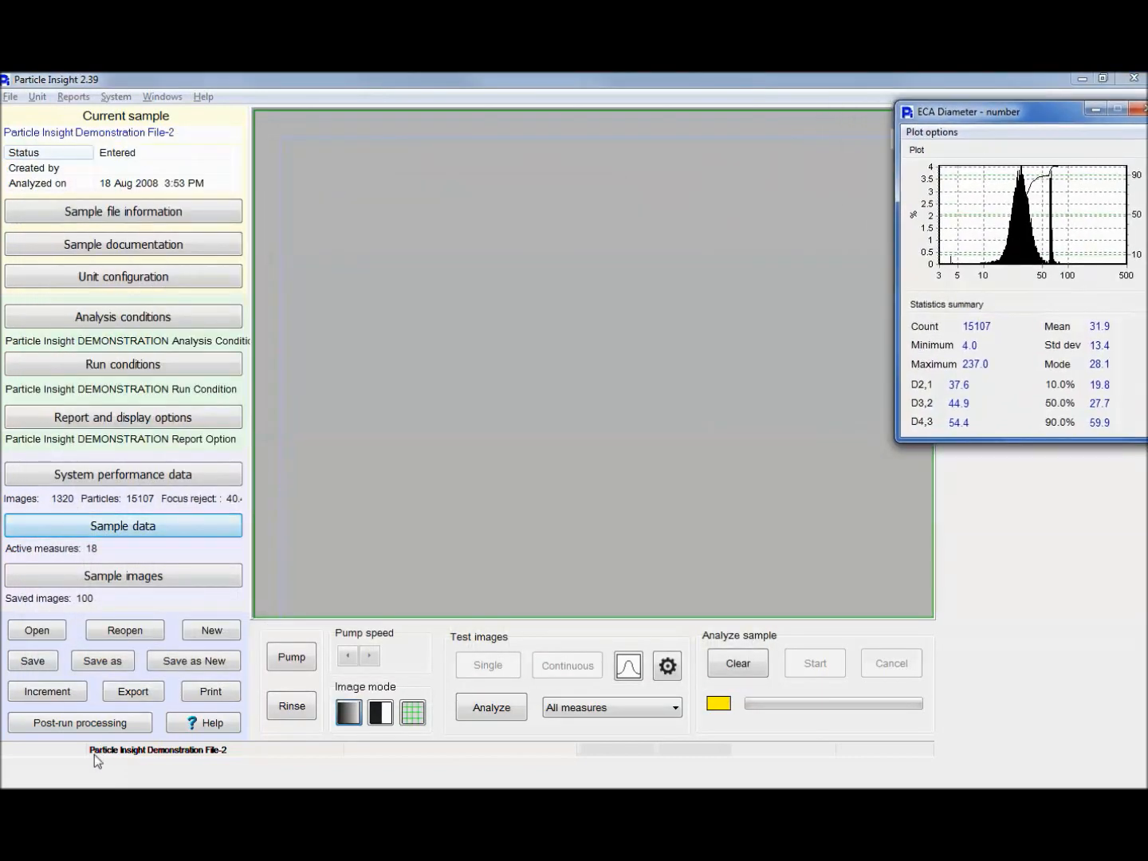
Step: In post-run processing, enable the ECA Diameter limit with a minimum of 54
{"action": "left_click", "coordinate": [105, 714]}
{"action": "left_click", "coordinate": [607, 256]}
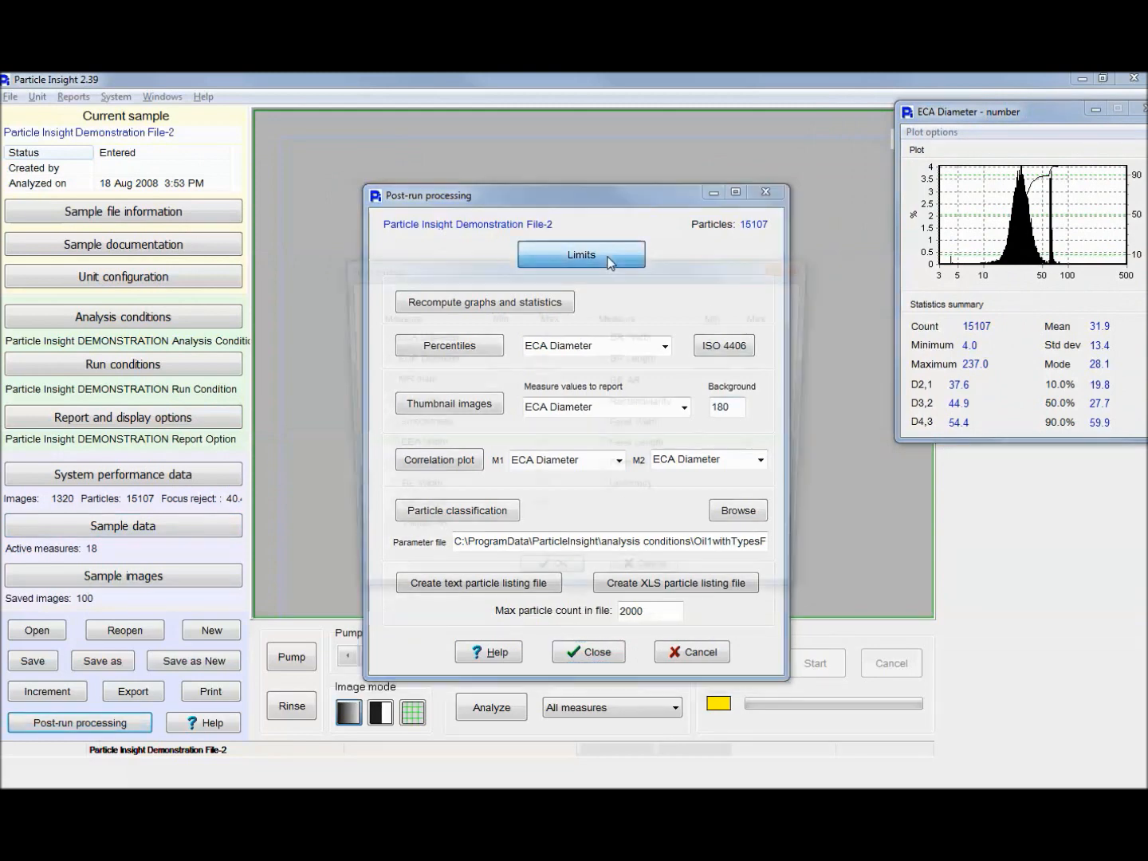
{"action": "left_click", "coordinate": [388, 335]}
{"action": "key", "text": "Tab"}
{"action": "type", "text": "54"}
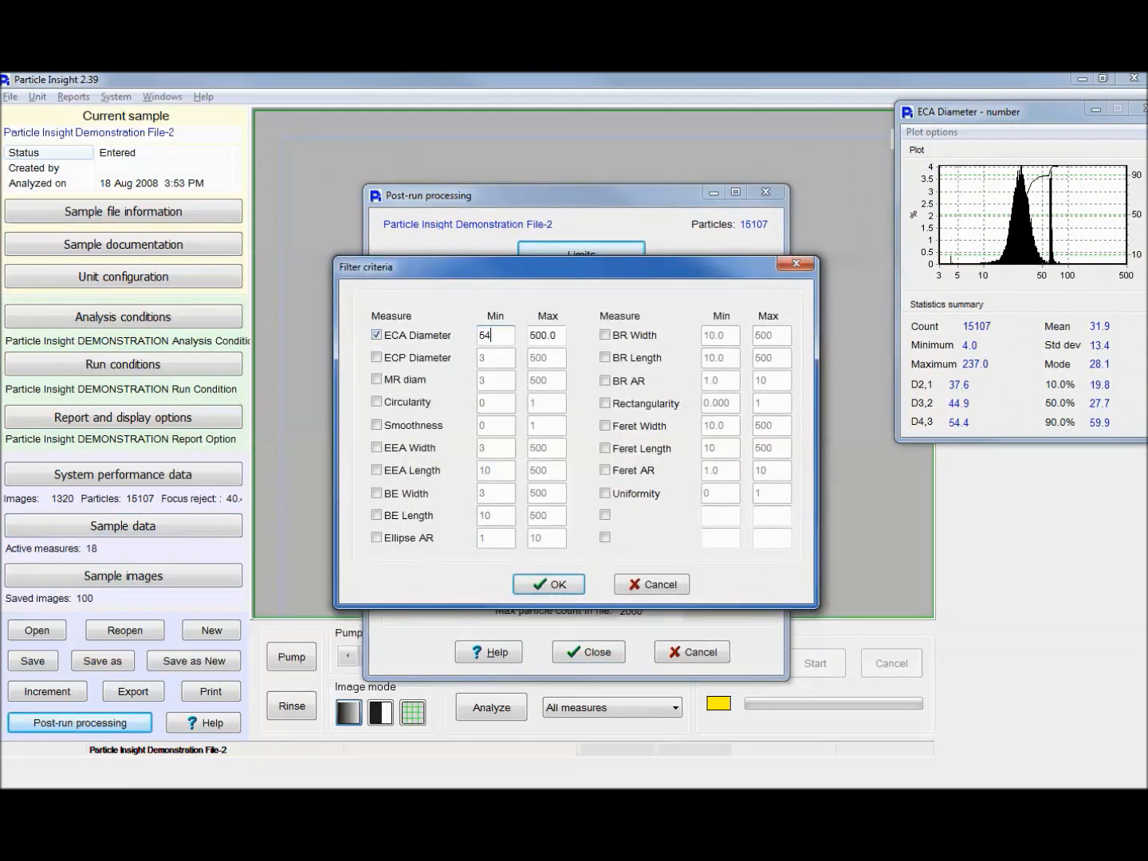
{"action": "left_click", "coordinate": [557, 584]}
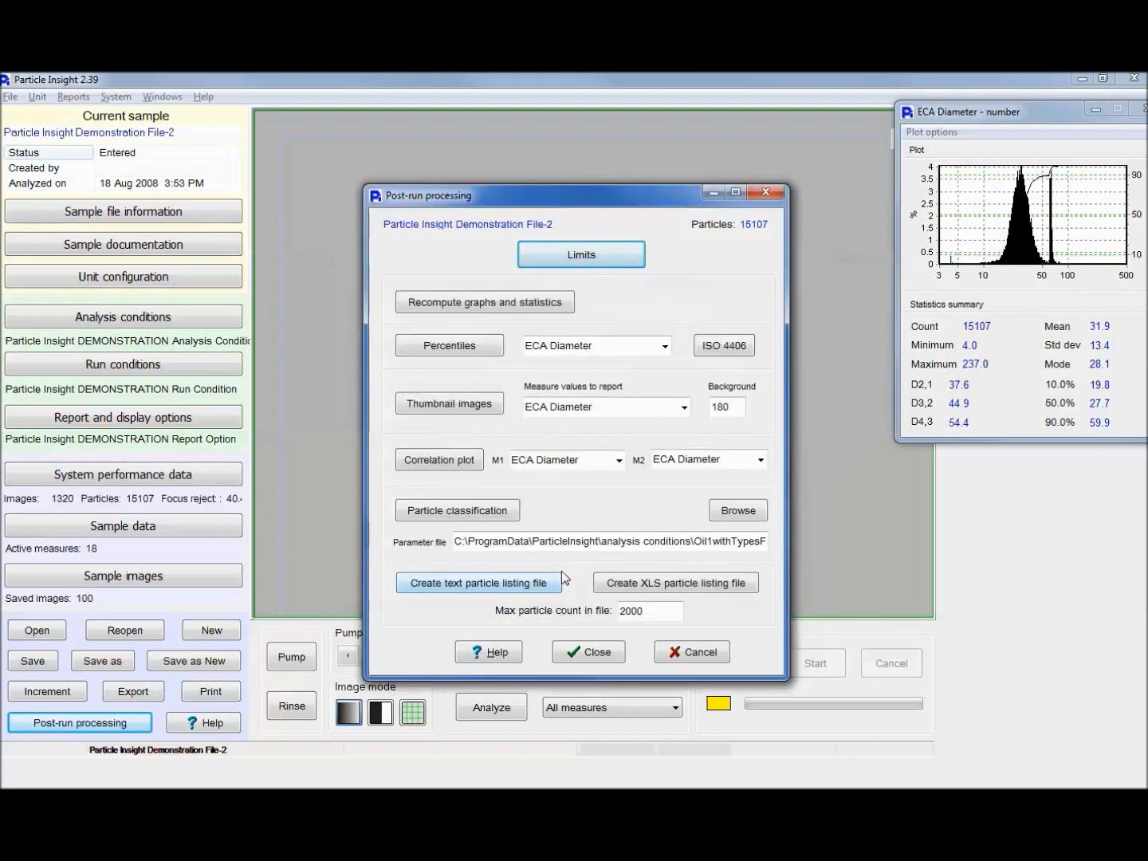
Step: Display the thumbnail images of the size-limited particles, page through them, and close the thumbnail view
{"action": "left_click", "coordinate": [478, 407]}
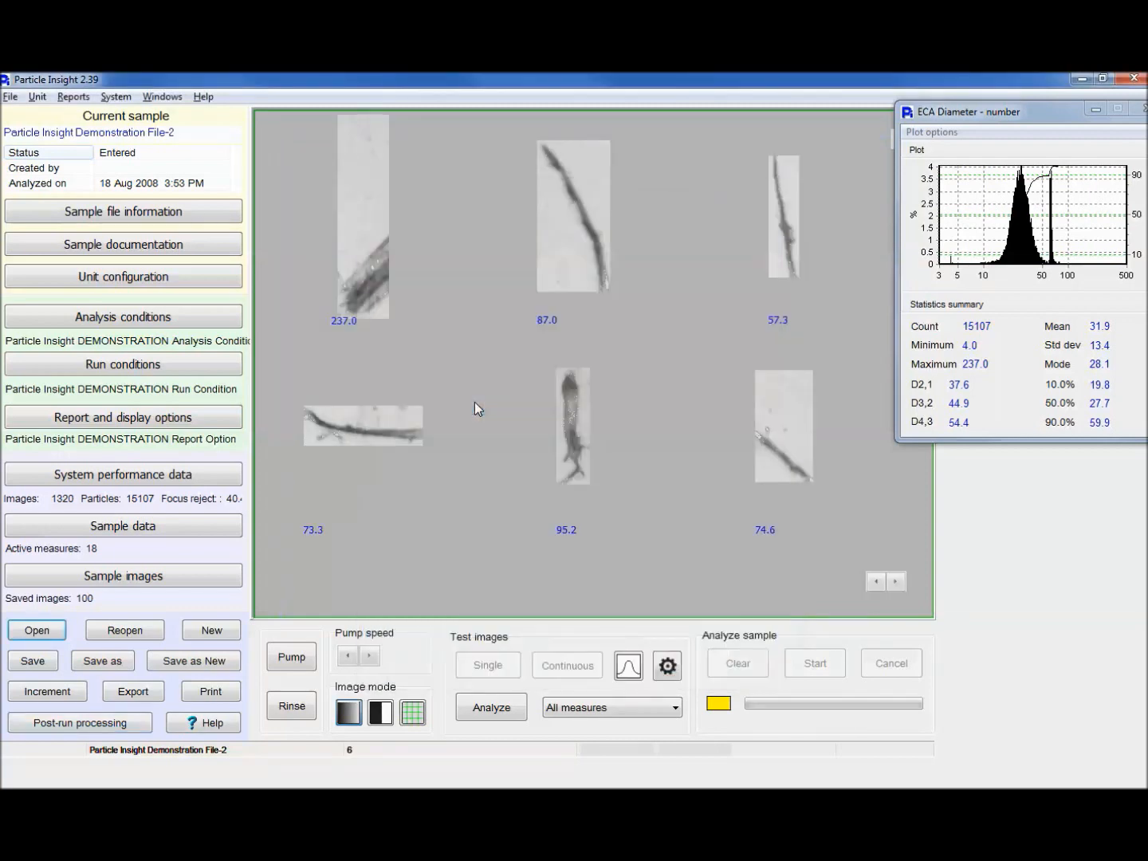
{"action": "left_click", "coordinate": [903, 582]}
{"action": "left_click", "coordinate": [902, 582]}
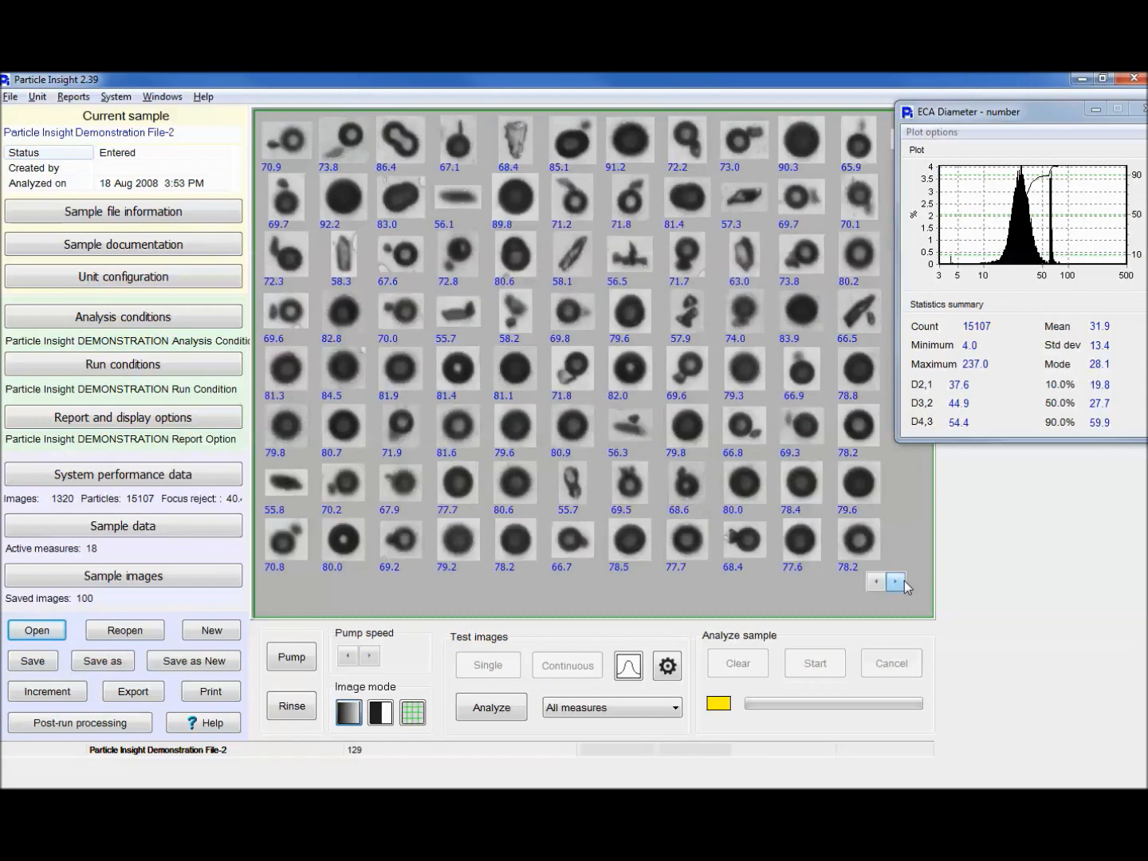
{"action": "left_click", "coordinate": [902, 582]}
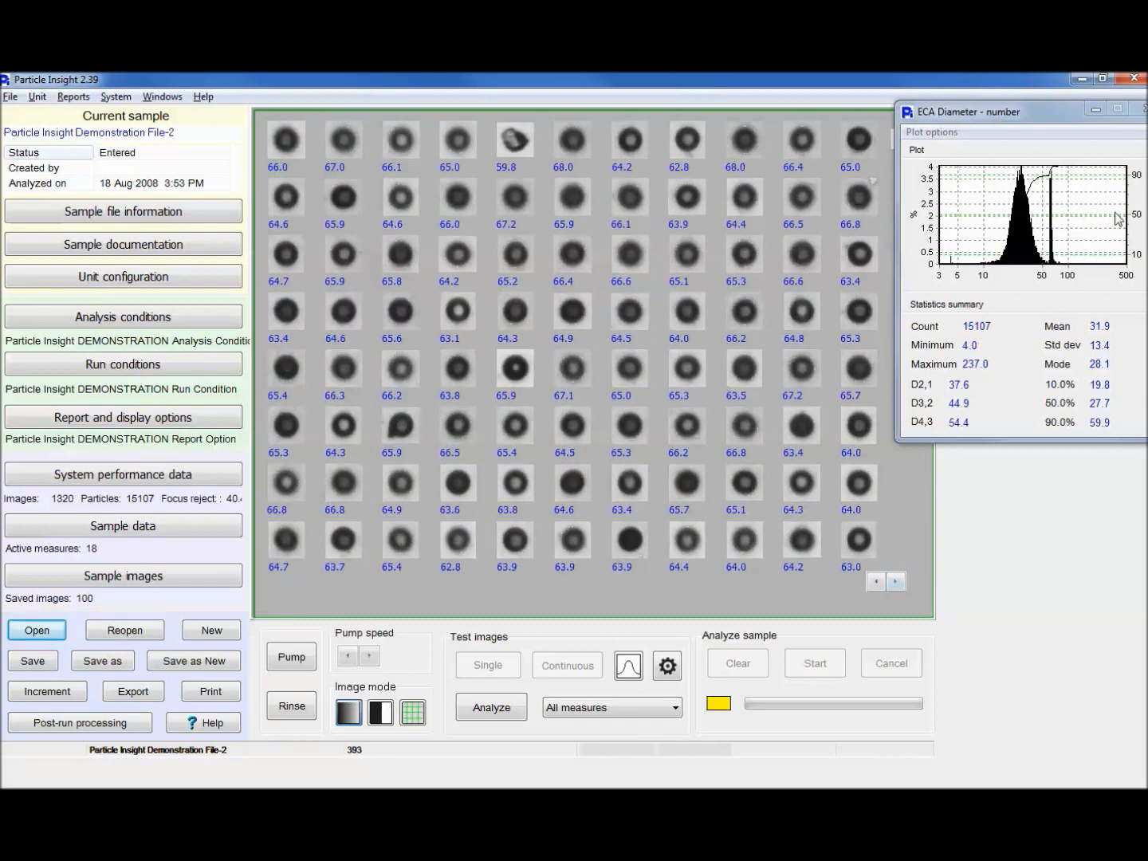
{"action": "left_click", "coordinate": [895, 582]}
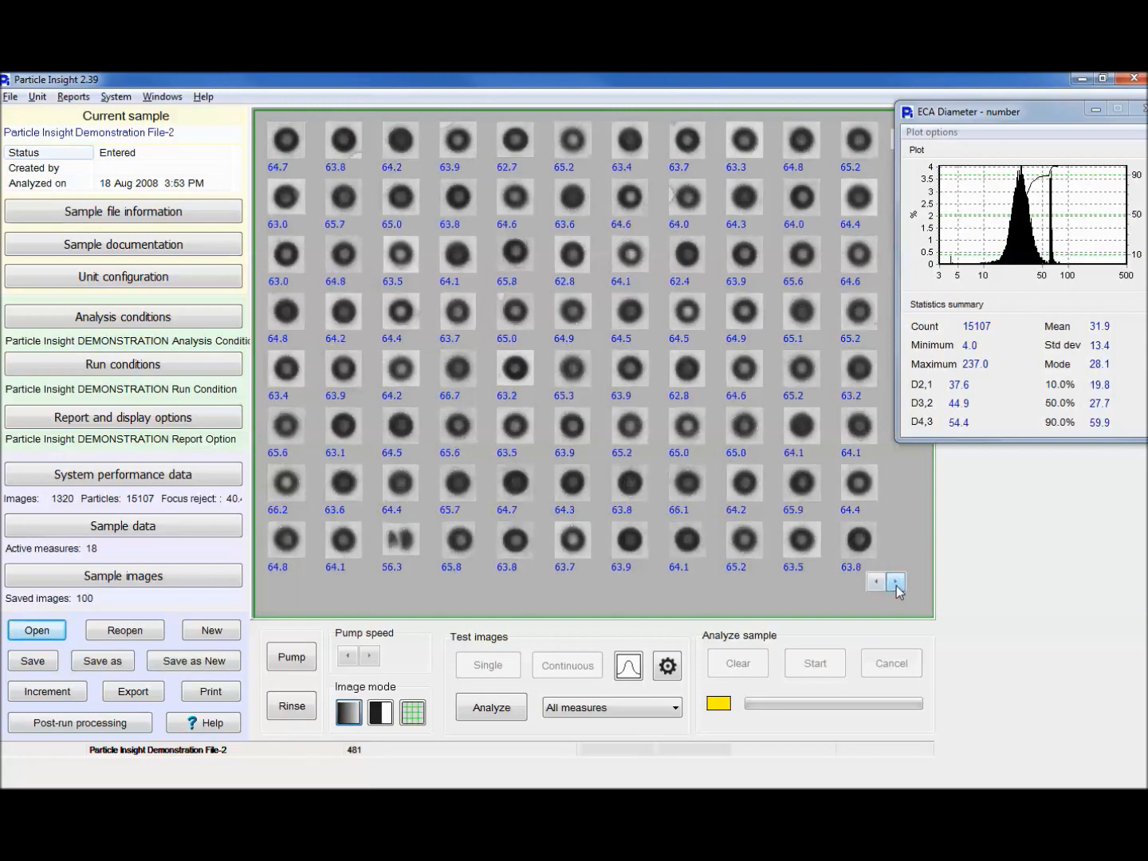
{"action": "left_click", "coordinate": [896, 582]}
{"action": "left_click", "coordinate": [896, 582]}
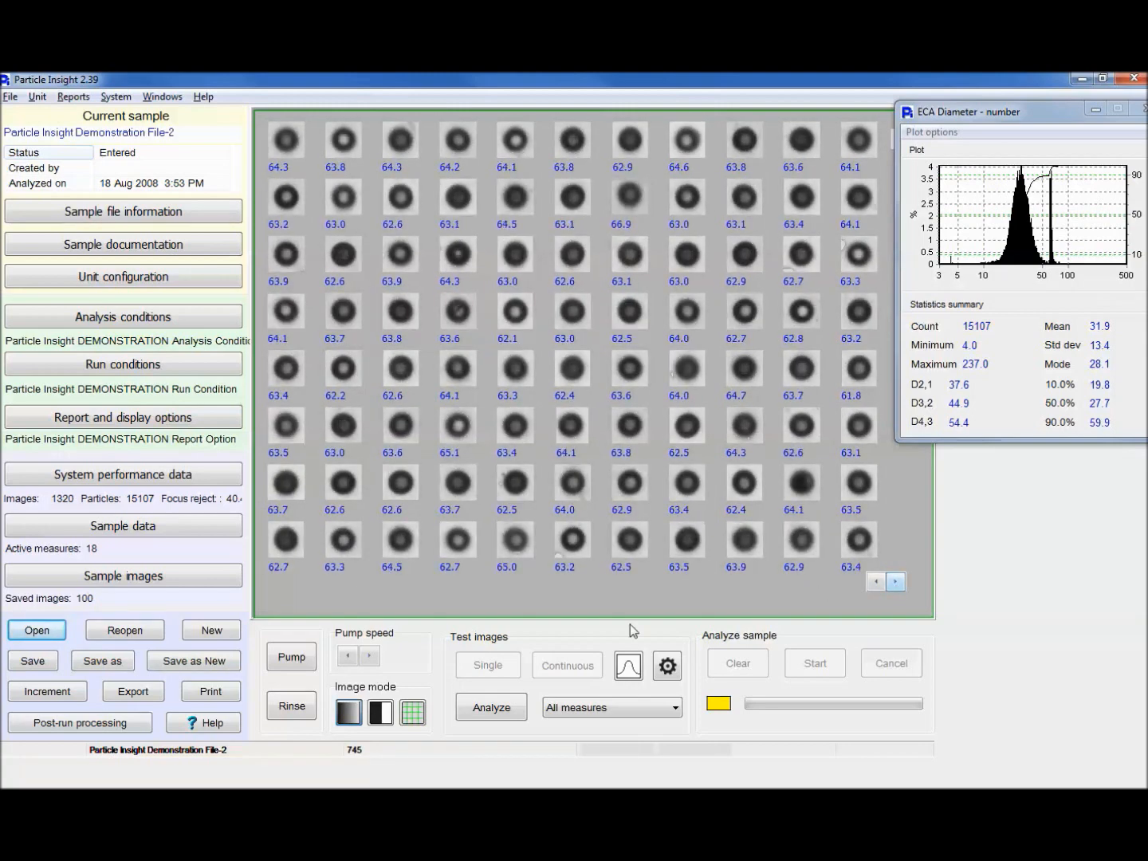
{"action": "left_click_drag", "start_coordinate": [991, 113], "coordinate": [1024, 118]}
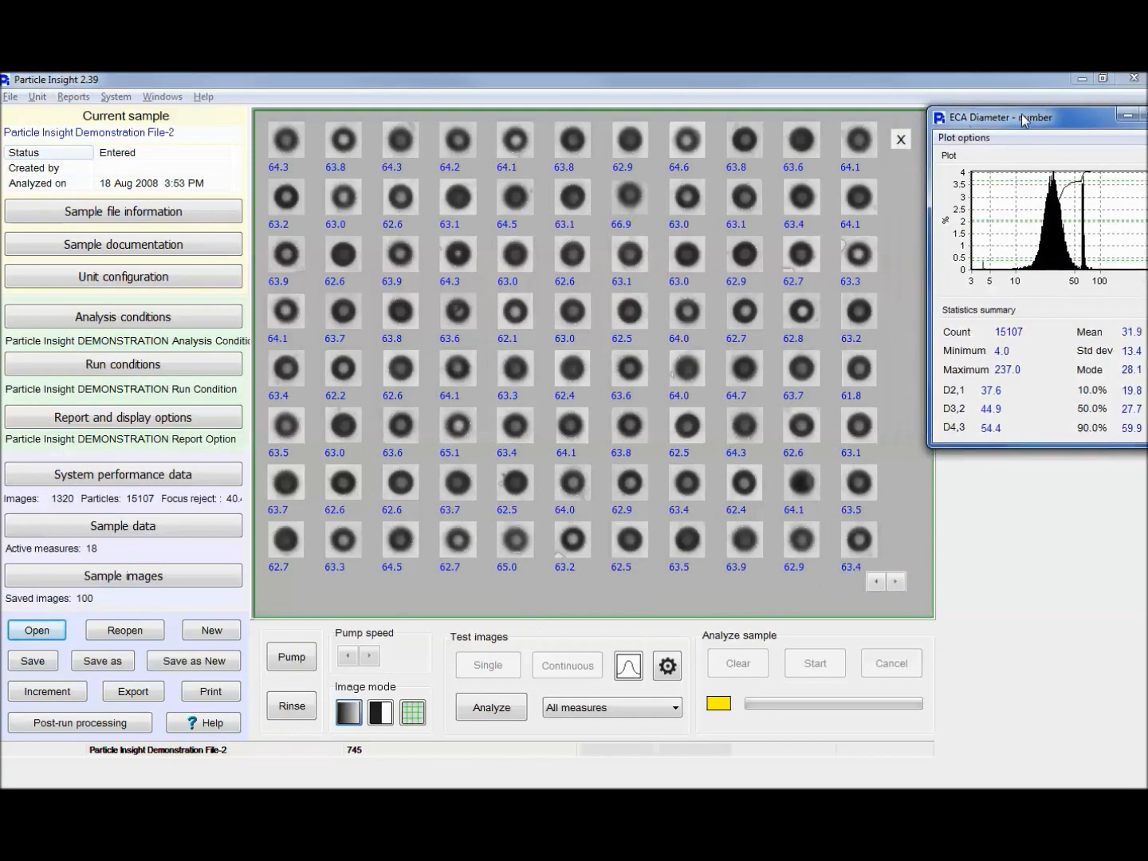
{"action": "left_click", "coordinate": [901, 142]}
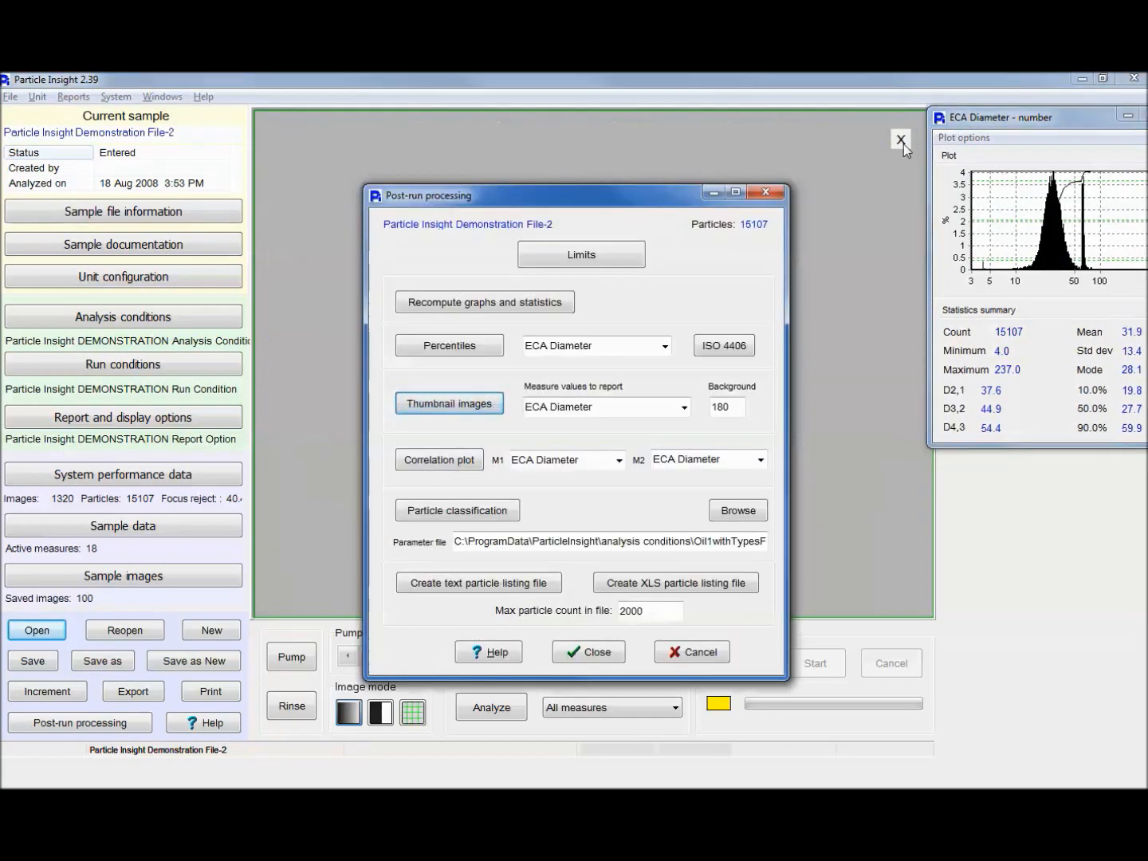
Step: Accept the filter criteria with no measure selected, page through the particle thumbnail images, and close post-run processing
{"action": "left_click", "coordinate": [593, 263]}
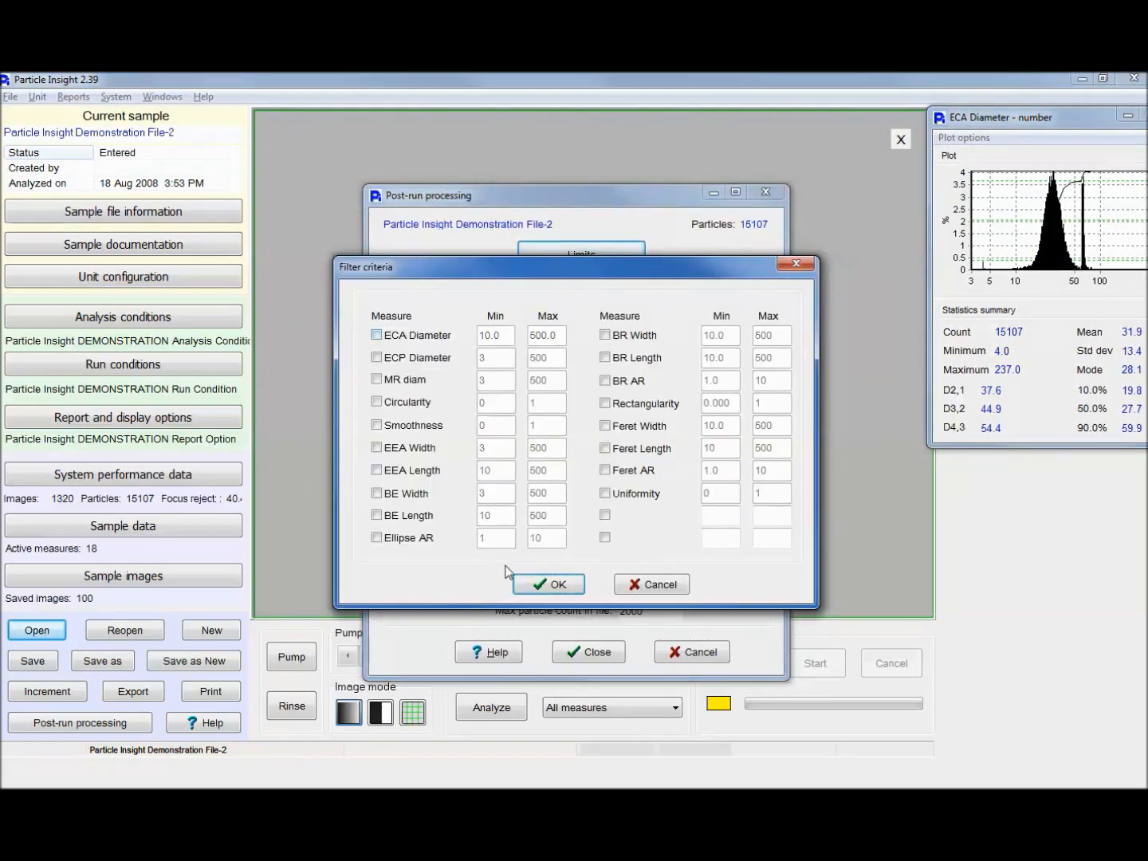
{"action": "left_click", "coordinate": [547, 585]}
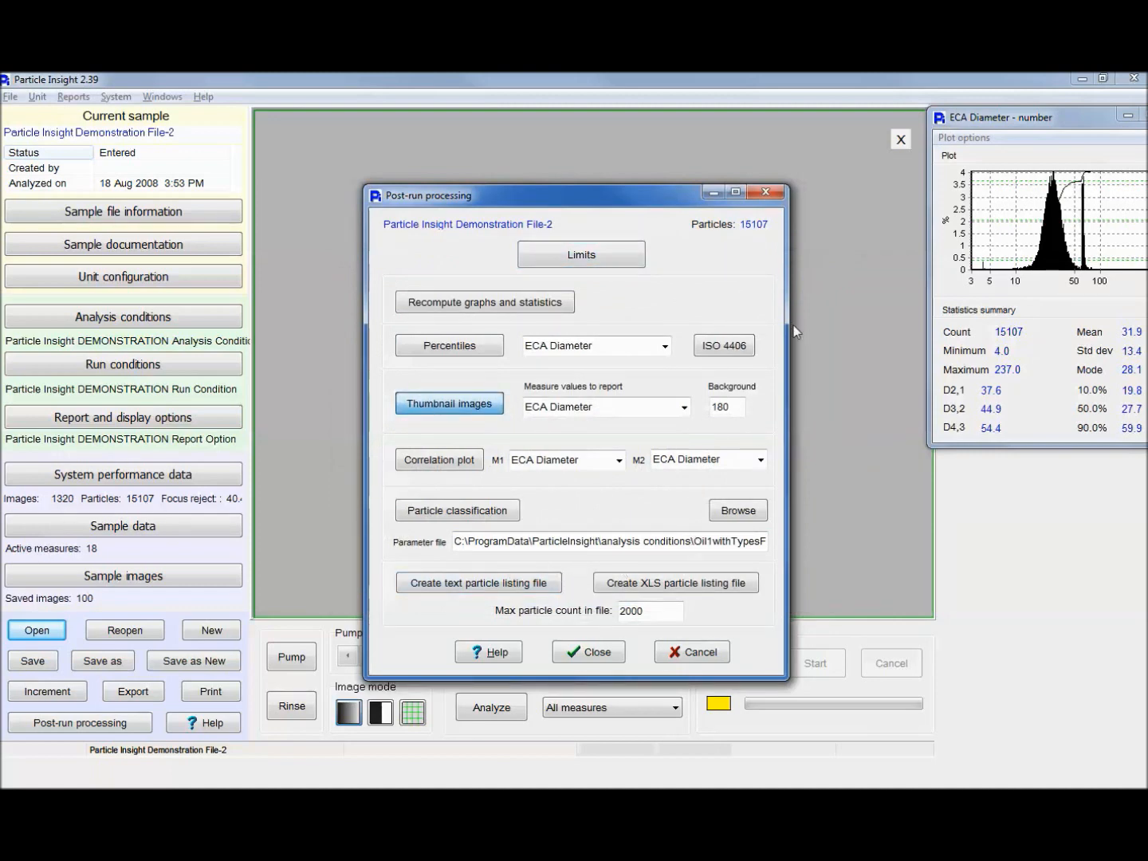
{"action": "left_click", "coordinate": [896, 583]}
{"action": "left_click", "coordinate": [898, 584]}
{"action": "left_click", "coordinate": [898, 582]}
{"action": "left_click", "coordinate": [899, 583]}
{"action": "left_click", "coordinate": [898, 583]}
{"action": "left_click", "coordinate": [899, 582]}
{"action": "left_click", "coordinate": [898, 582]}
{"action": "left_click", "coordinate": [898, 582]}
{"action": "left_click", "coordinate": [898, 584]}
{"action": "left_click", "coordinate": [898, 582]}
{"action": "left_click", "coordinate": [898, 583]}
{"action": "left_click", "coordinate": [897, 584]}
{"action": "left_click", "coordinate": [897, 582]}
{"action": "left_click", "coordinate": [897, 583]}
{"action": "left_click", "coordinate": [898, 583]}
{"action": "left_click", "coordinate": [897, 583]}
{"action": "left_click", "coordinate": [898, 583]}
{"action": "left_click", "coordinate": [898, 584]}
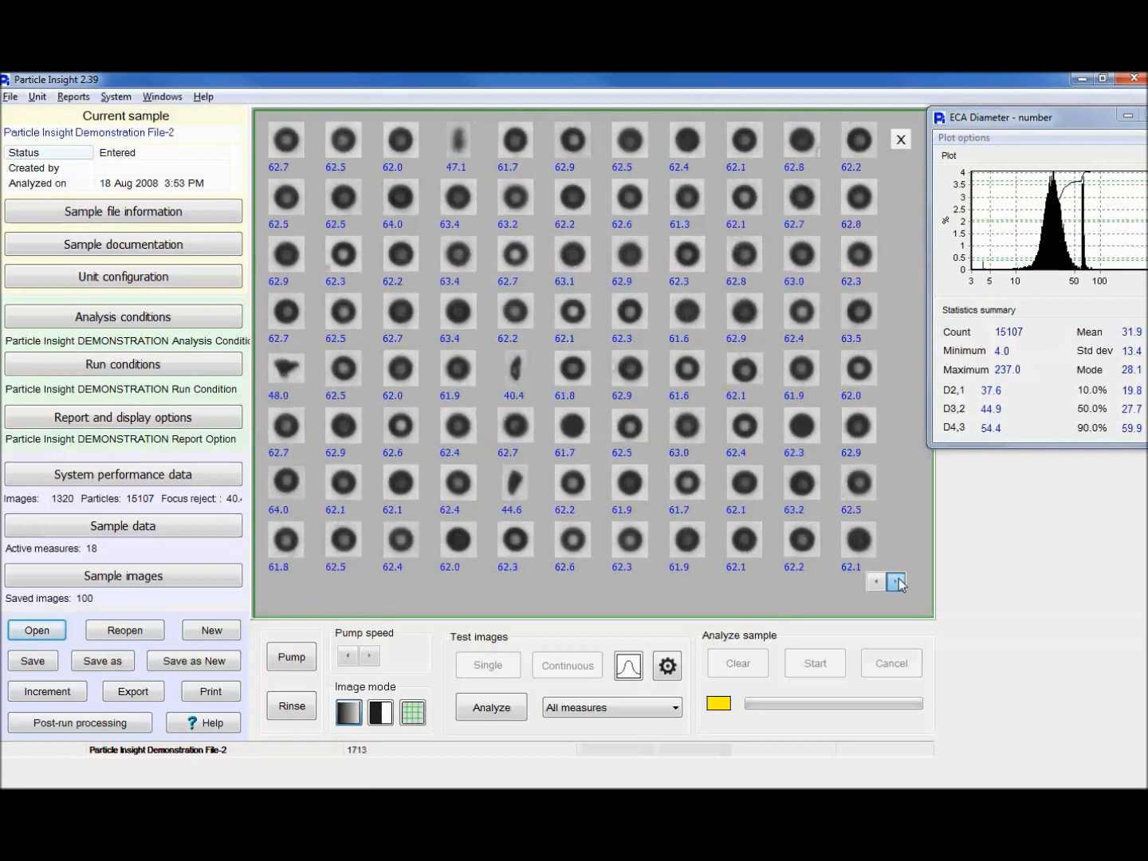
{"action": "left_click", "coordinate": [898, 582]}
{"action": "left_click", "coordinate": [897, 583]}
{"action": "left_click", "coordinate": [898, 584]}
{"action": "left_click", "coordinate": [898, 583]}
{"action": "left_click", "coordinate": [898, 583]}
{"action": "left_click", "coordinate": [897, 582]}
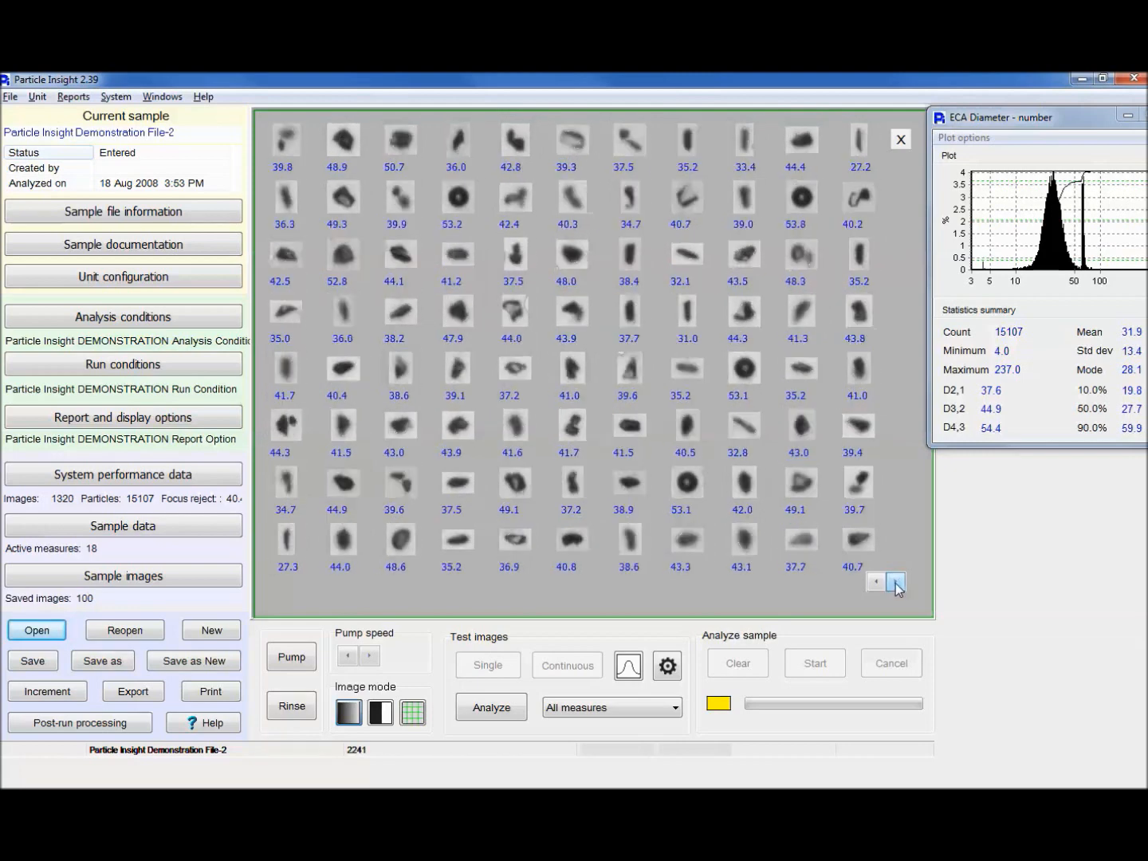
{"action": "left_click", "coordinate": [897, 584]}
{"action": "left_click", "coordinate": [898, 583]}
{"action": "left_click", "coordinate": [898, 583]}
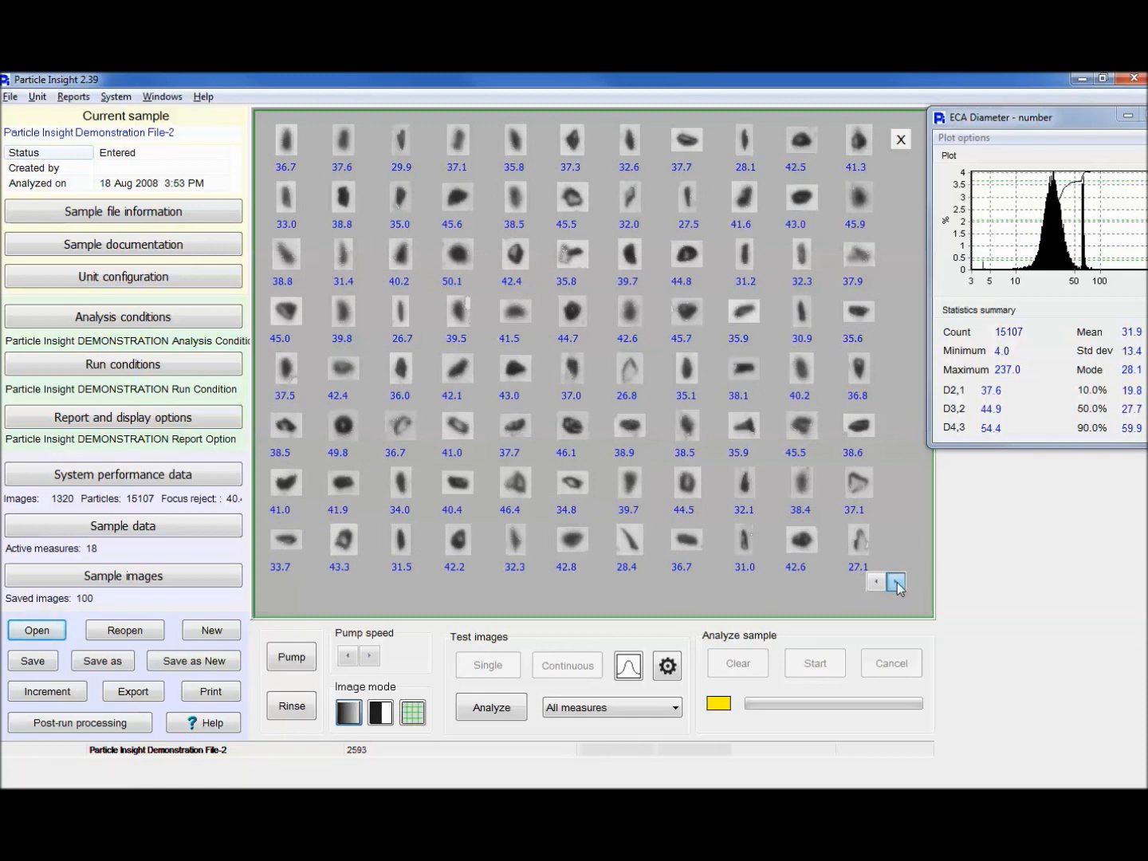
{"action": "left_click", "coordinate": [897, 583]}
{"action": "left_click", "coordinate": [897, 582]}
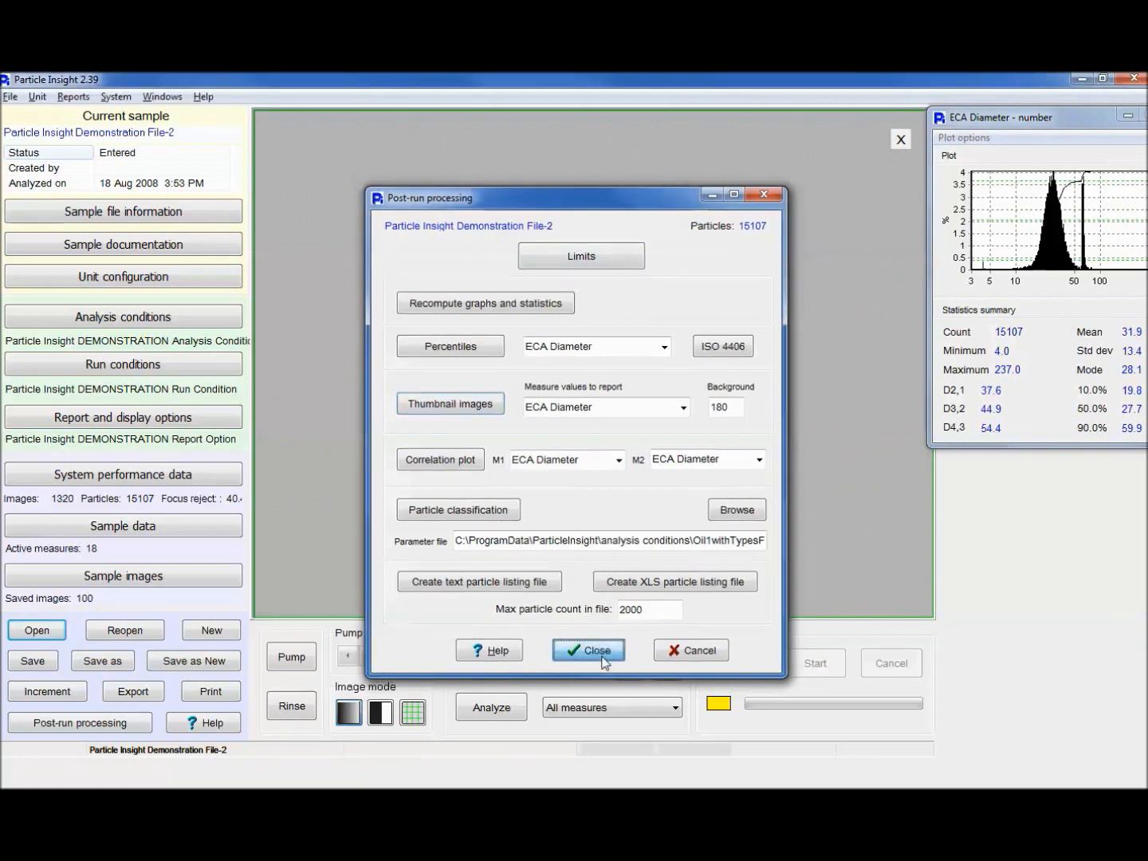
{"action": "left_click", "coordinate": [586, 650]}
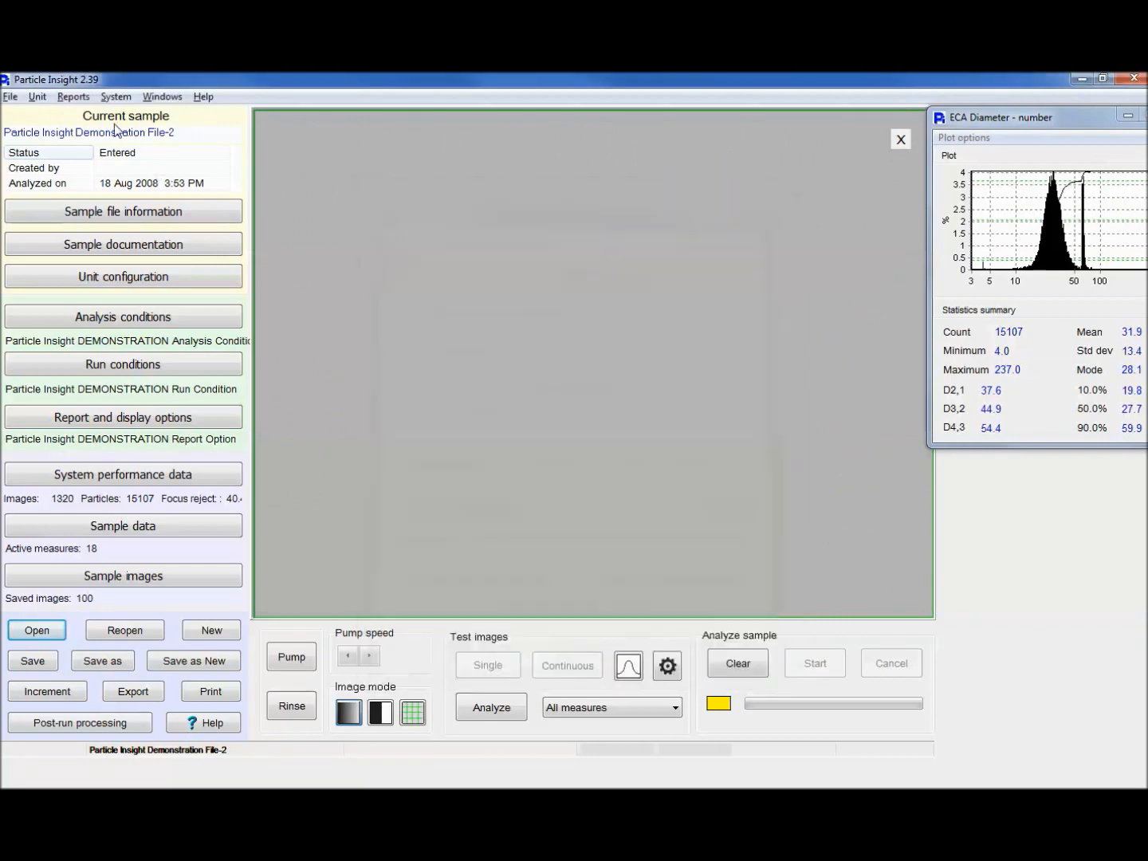
Step: Load the samples from Pollen Timothy Grass-1.smp through Pollen Alder 2A-1.smp in the Pollen folder for a multiple run summary
{"action": "left_click", "coordinate": [73, 97]}
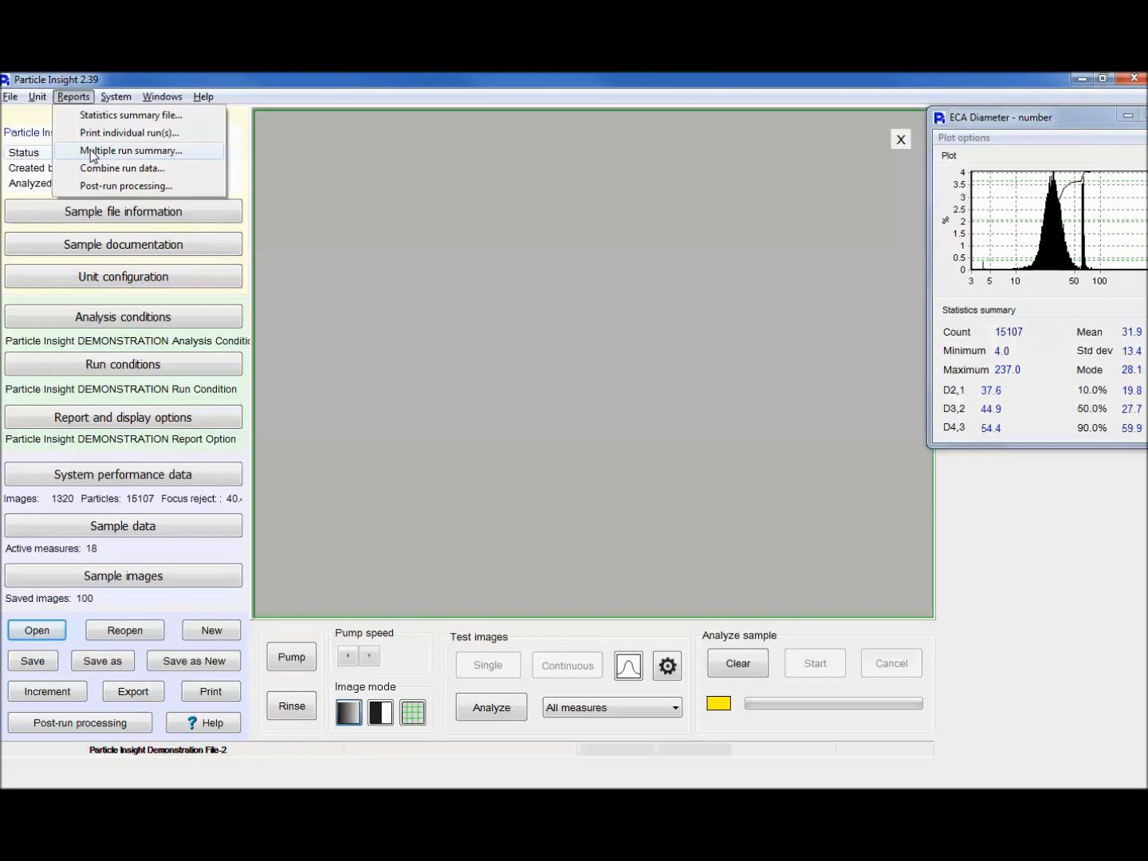
{"action": "left_click", "coordinate": [91, 152]}
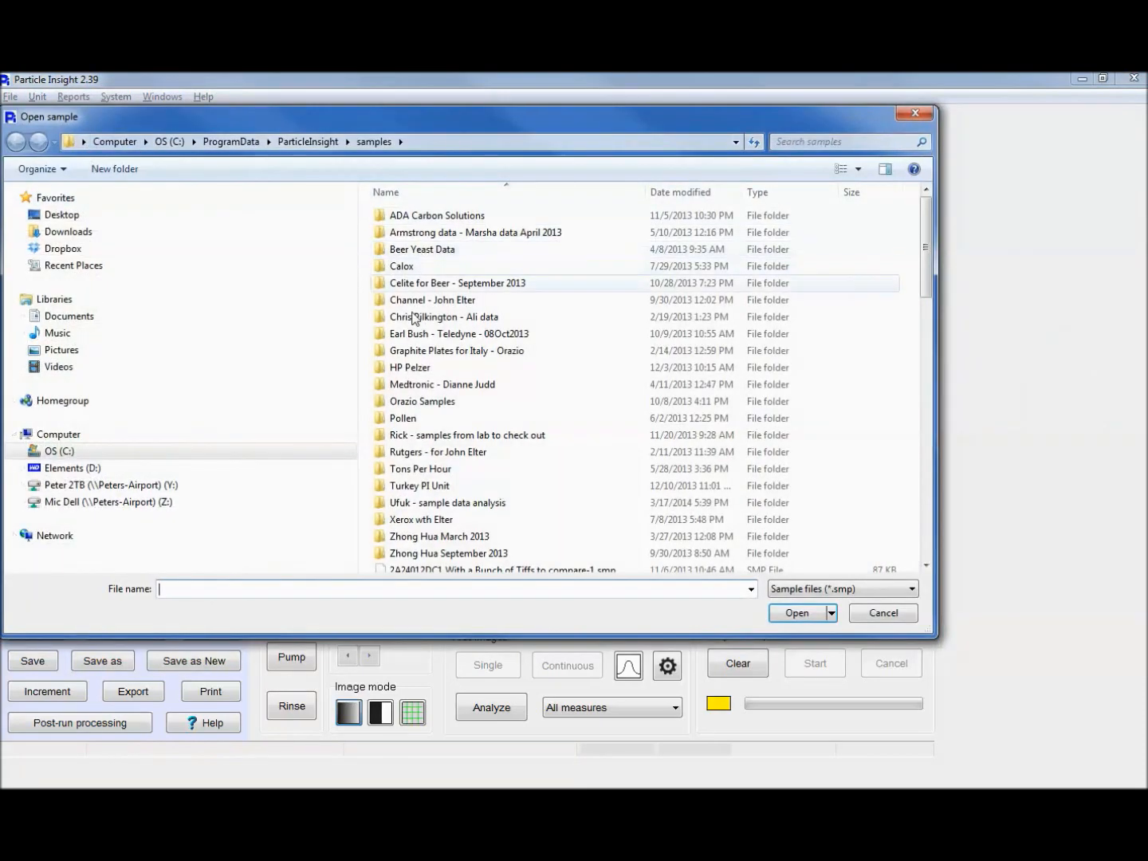
{"action": "double_click", "coordinate": [411, 418]}
{"action": "left_click", "coordinate": [430, 217]}
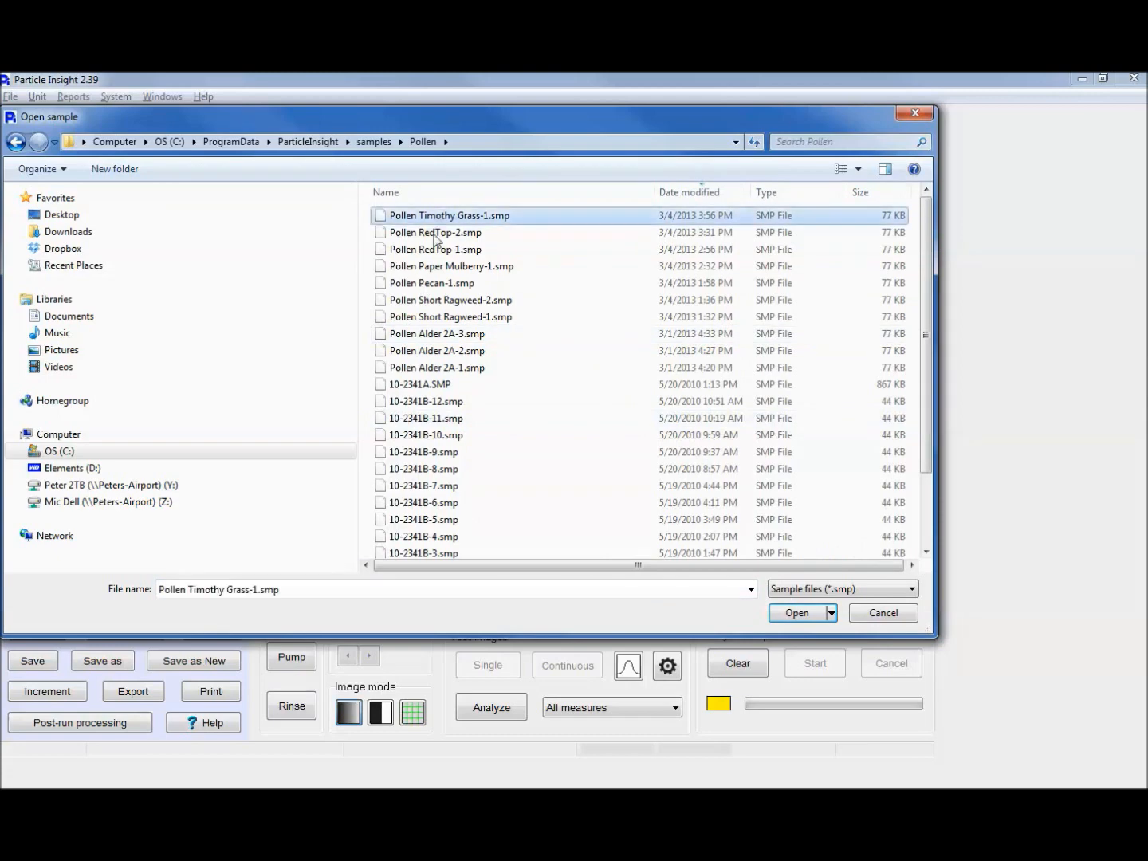
{"action": "left_click", "coordinate": [438, 367], "text": "shift"}
{"action": "left_click", "coordinate": [797, 612]}
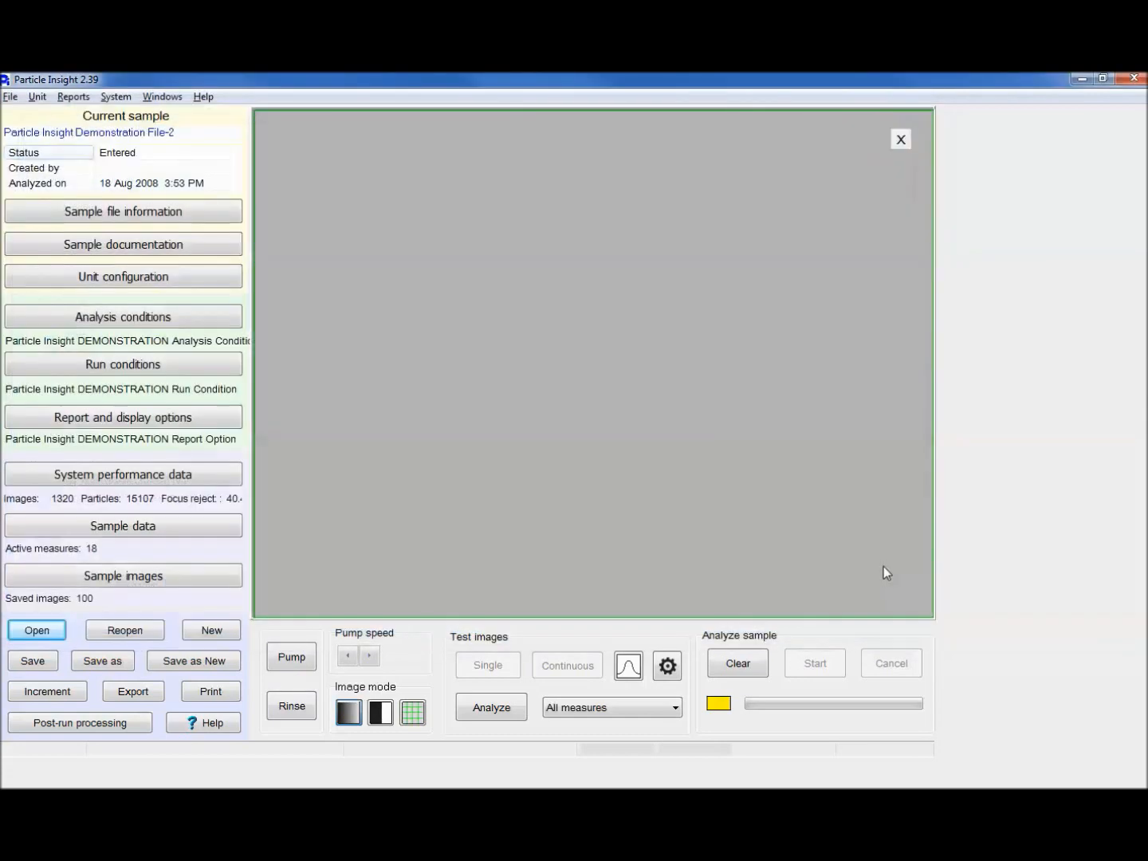
Step: Chart the mean ECA Diameter for the individual pollen runs in the multirun report
{"action": "left_click", "coordinate": [691, 531]}
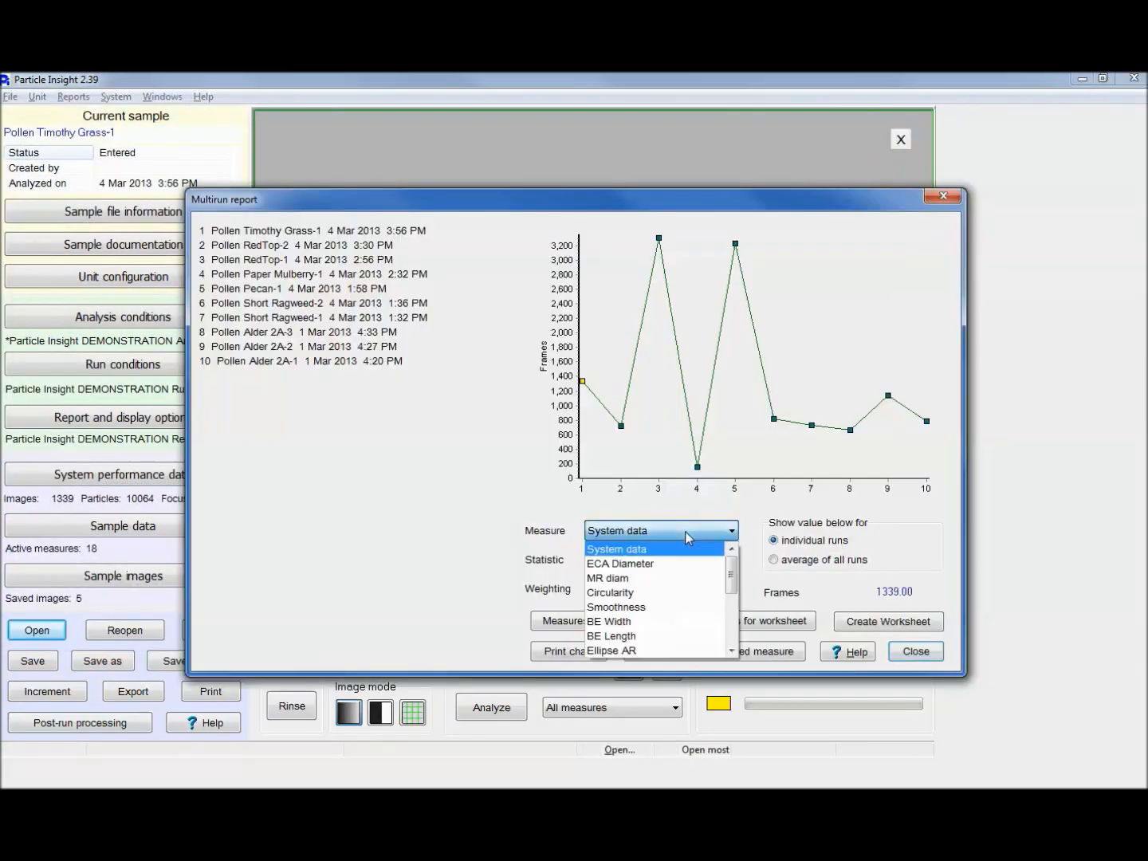
{"action": "left_click", "coordinate": [645, 564]}
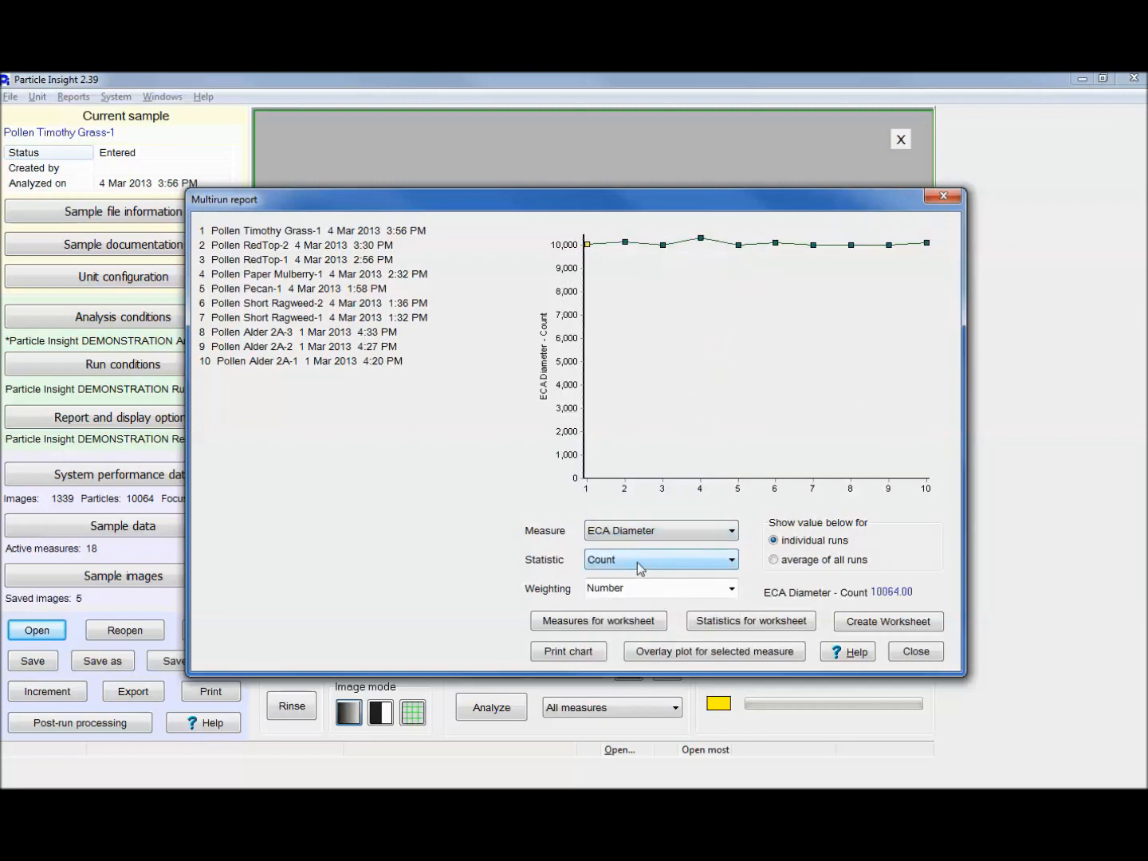
{"action": "left_click", "coordinate": [637, 564]}
{"action": "left_click", "coordinate": [629, 621]}
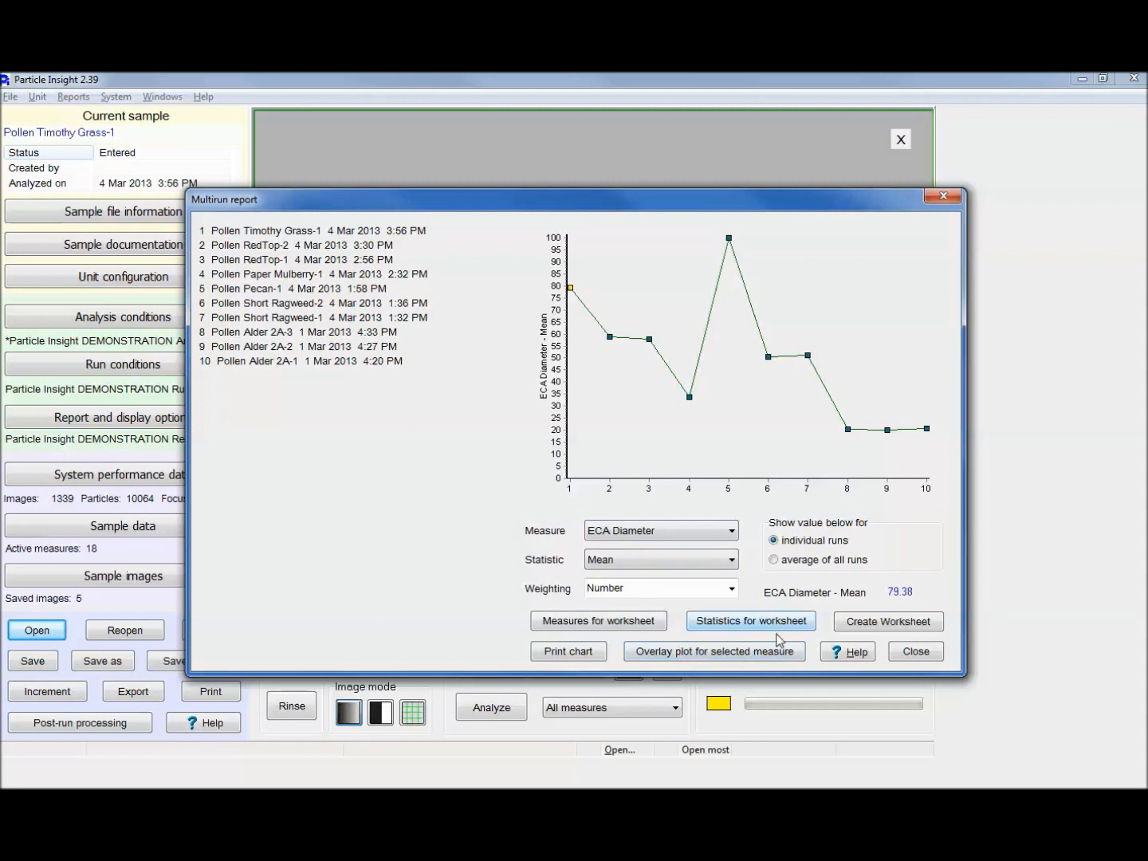
Step: Display the ECA Diameter overlay plot for all runs, widen its window for inspection, and close it
{"action": "left_click", "coordinate": [715, 656]}
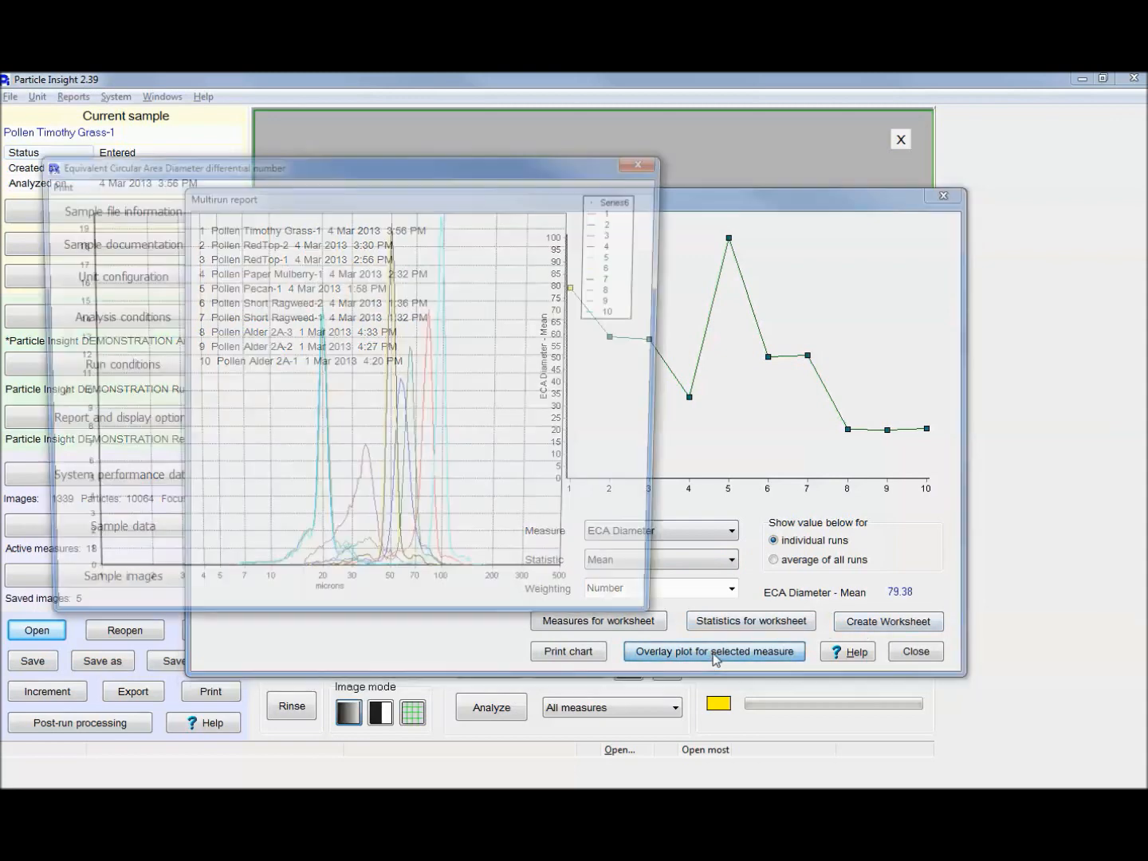
{"action": "left_click_drag", "start_coordinate": [668, 590], "coordinate": [963, 589]}
{"action": "left_click", "coordinate": [939, 160]}
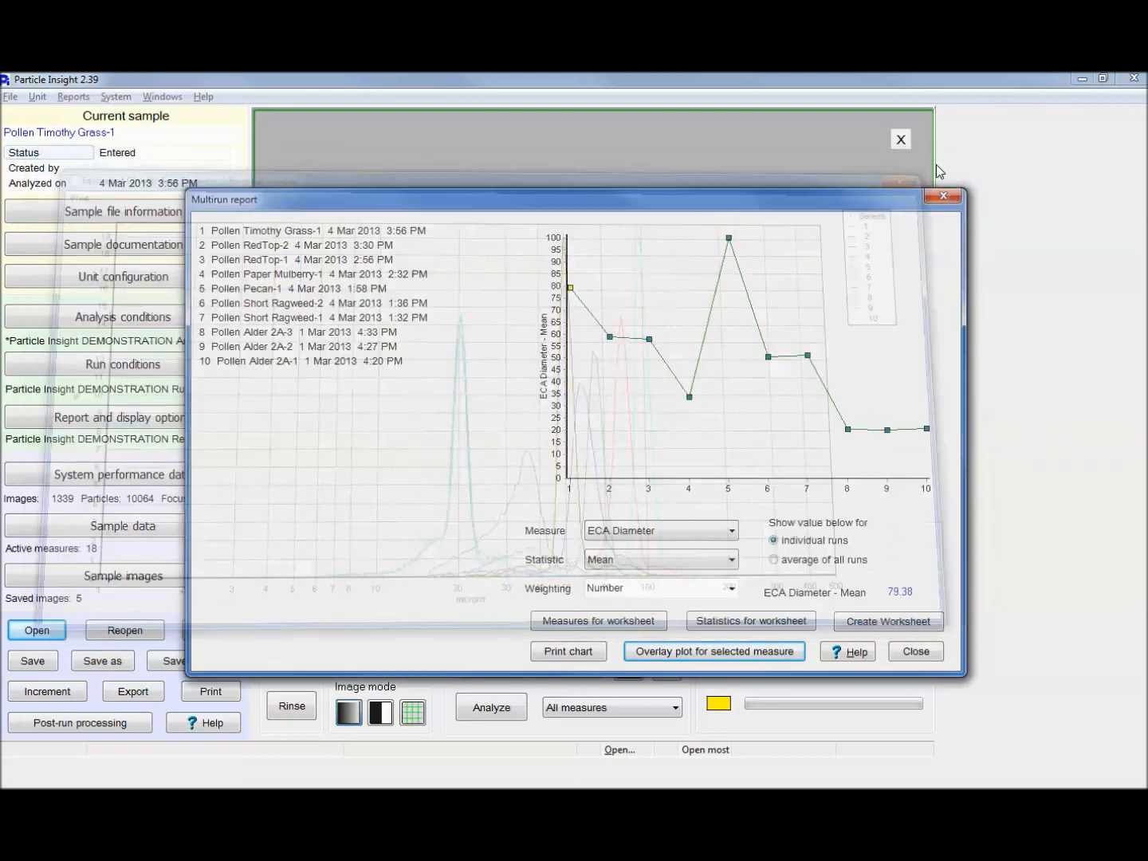
Step: Switch the report measure to Circularity, view its overlay plot for all runs, and close the plot
{"action": "left_click", "coordinate": [732, 530]}
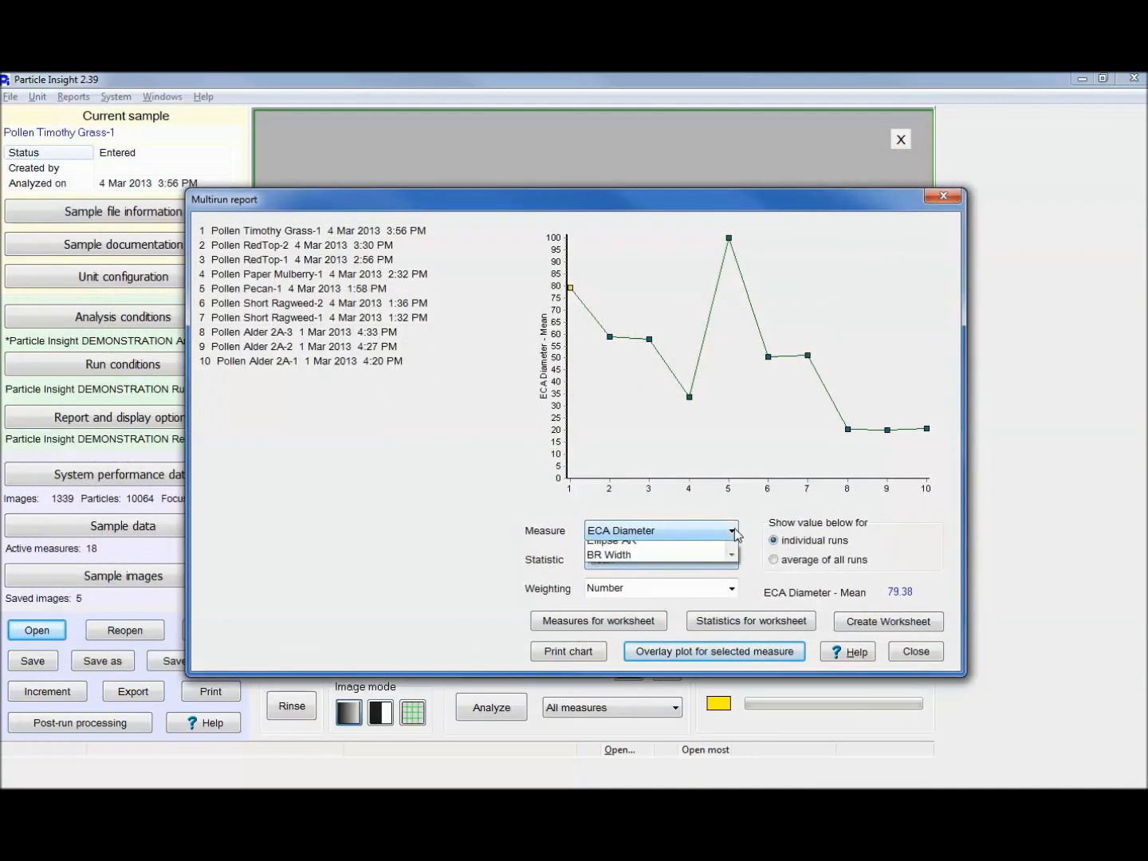
{"action": "left_click", "coordinate": [678, 580]}
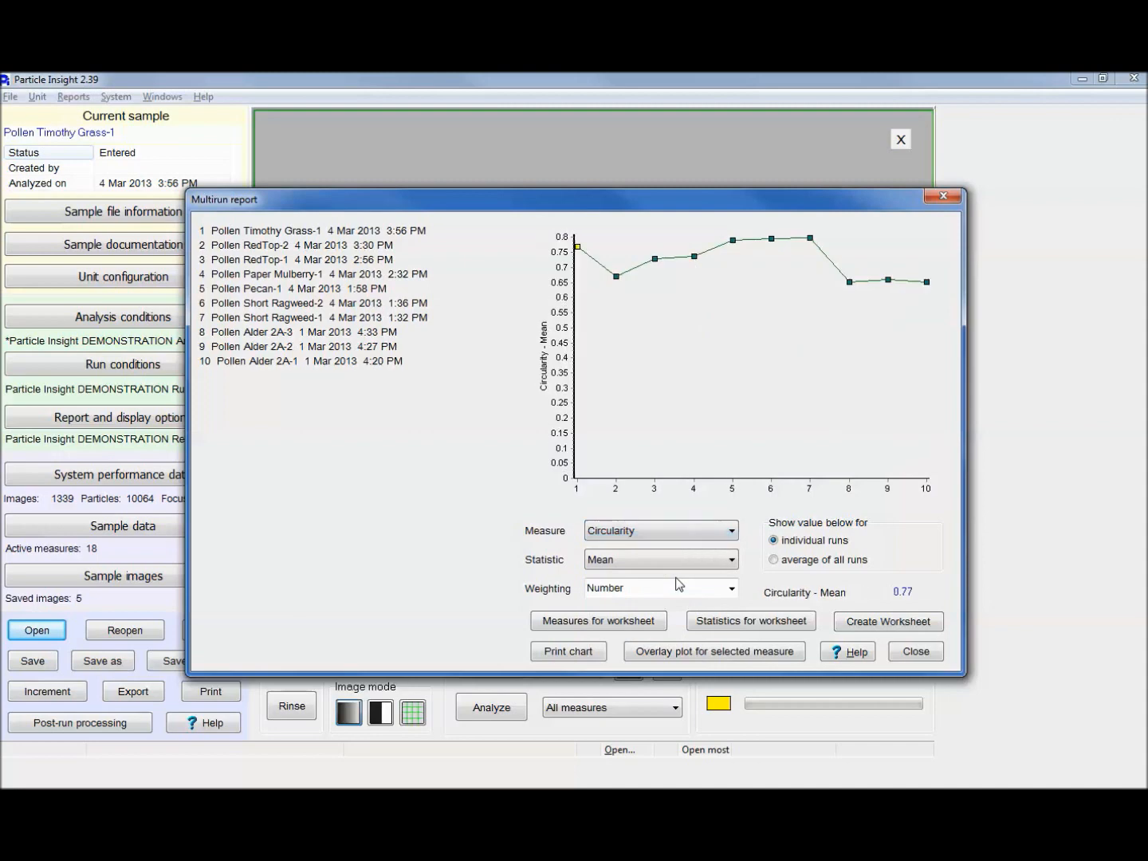
{"action": "left_click", "coordinate": [682, 652]}
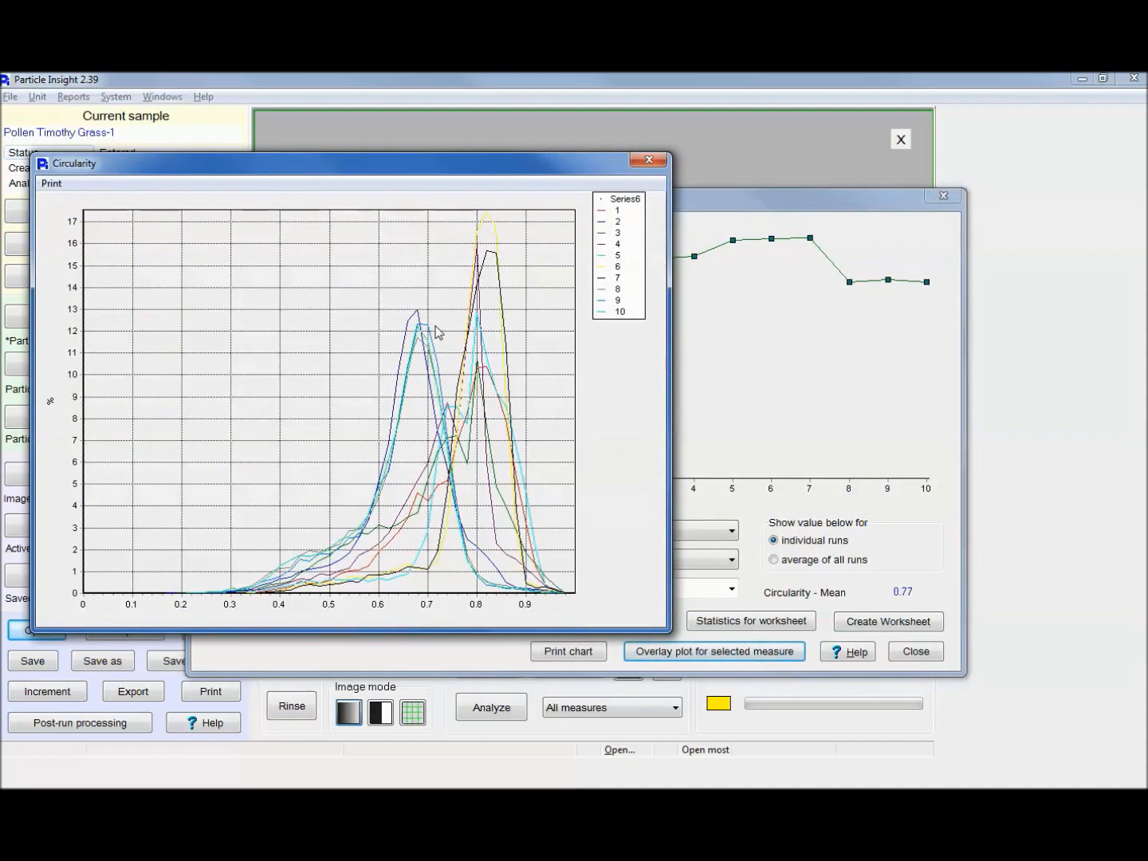
{"action": "left_click", "coordinate": [656, 162]}
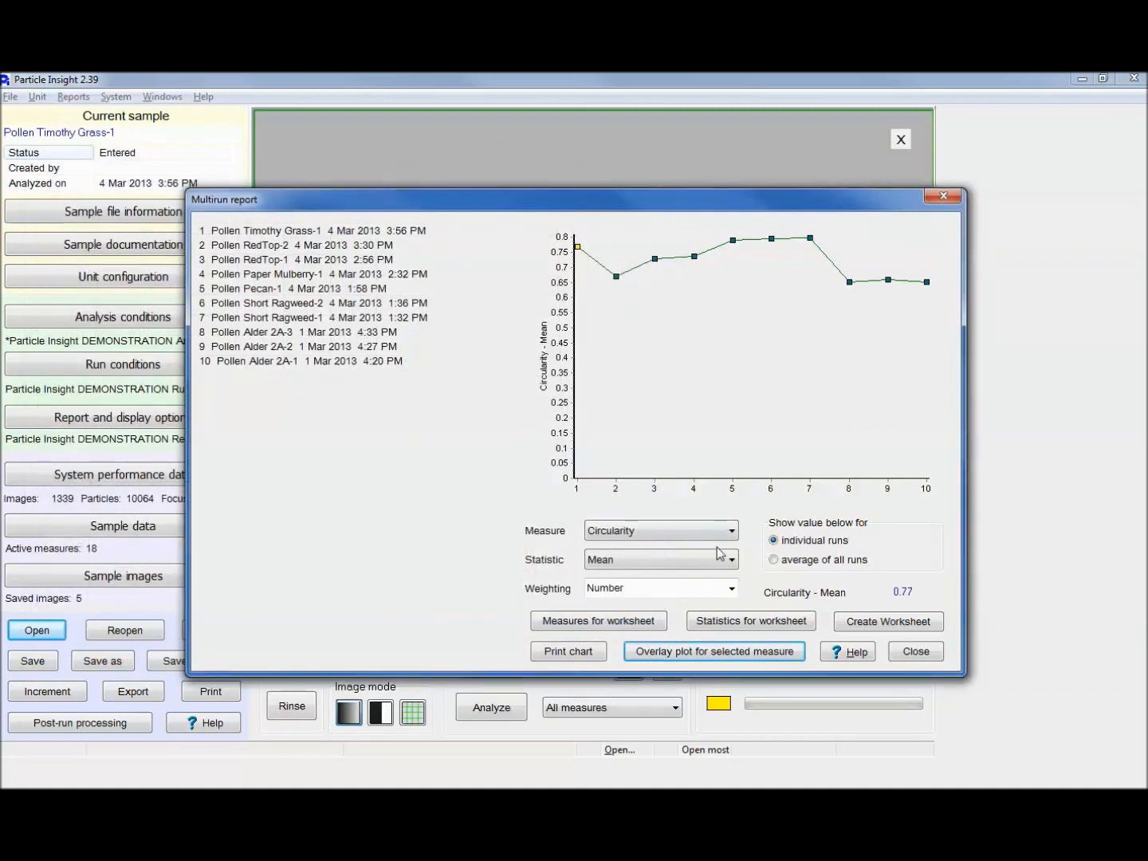
Step: Switch the report measure to BR AR, view its overlay plot for all runs, and close the plot
{"action": "left_click", "coordinate": [732, 532]}
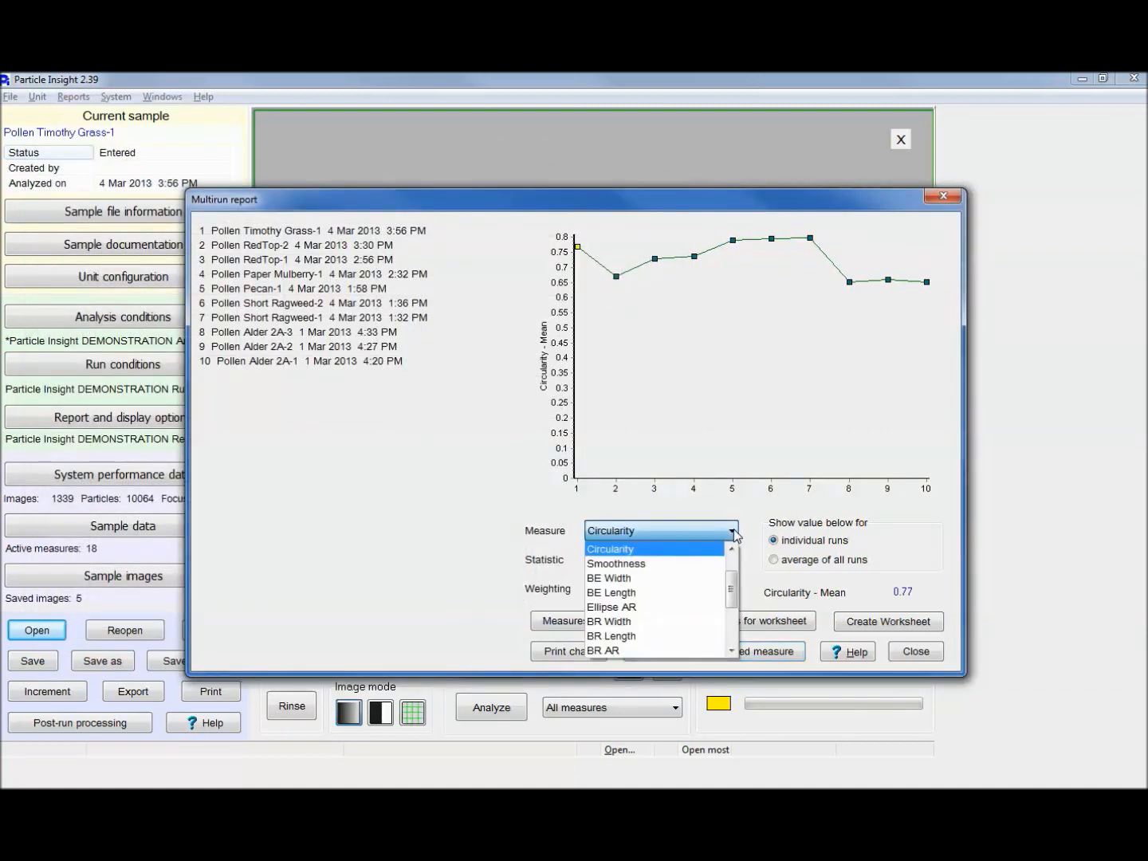
{"action": "left_click", "coordinate": [682, 650]}
{"action": "left_click", "coordinate": [711, 650]}
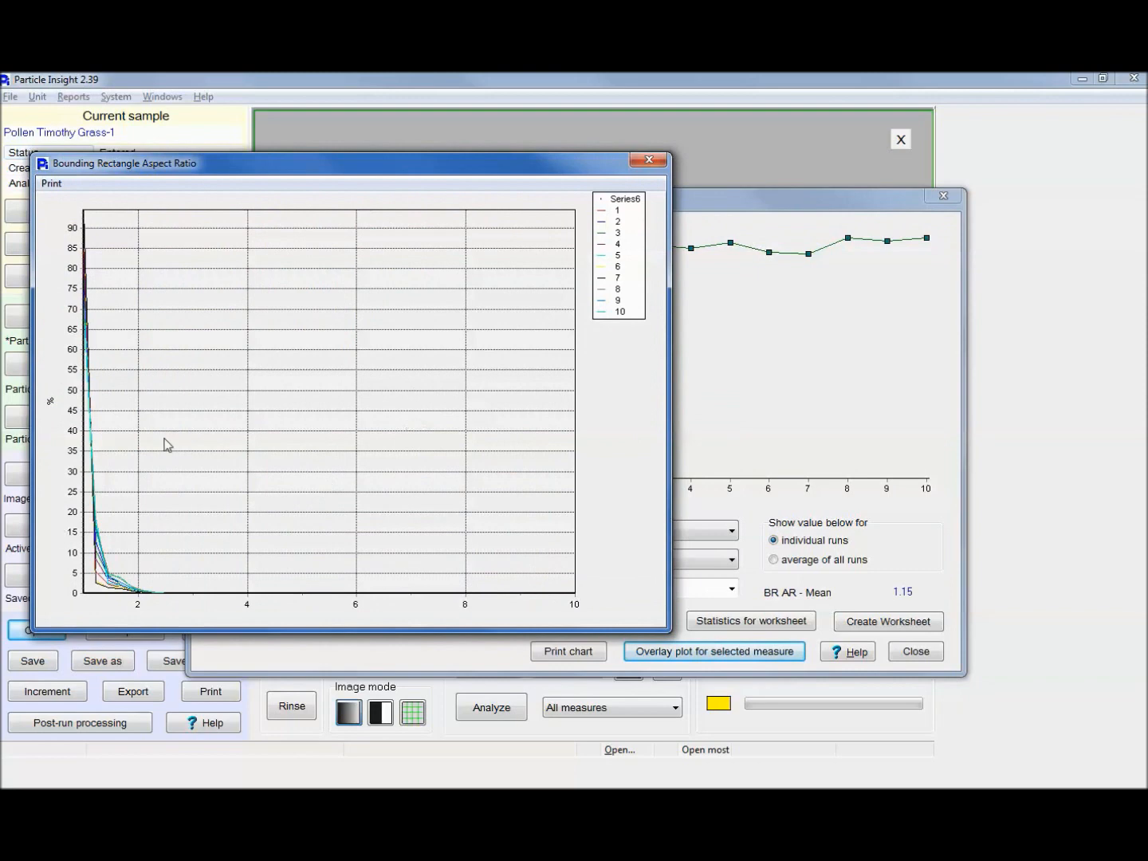
{"action": "left_click", "coordinate": [650, 161]}
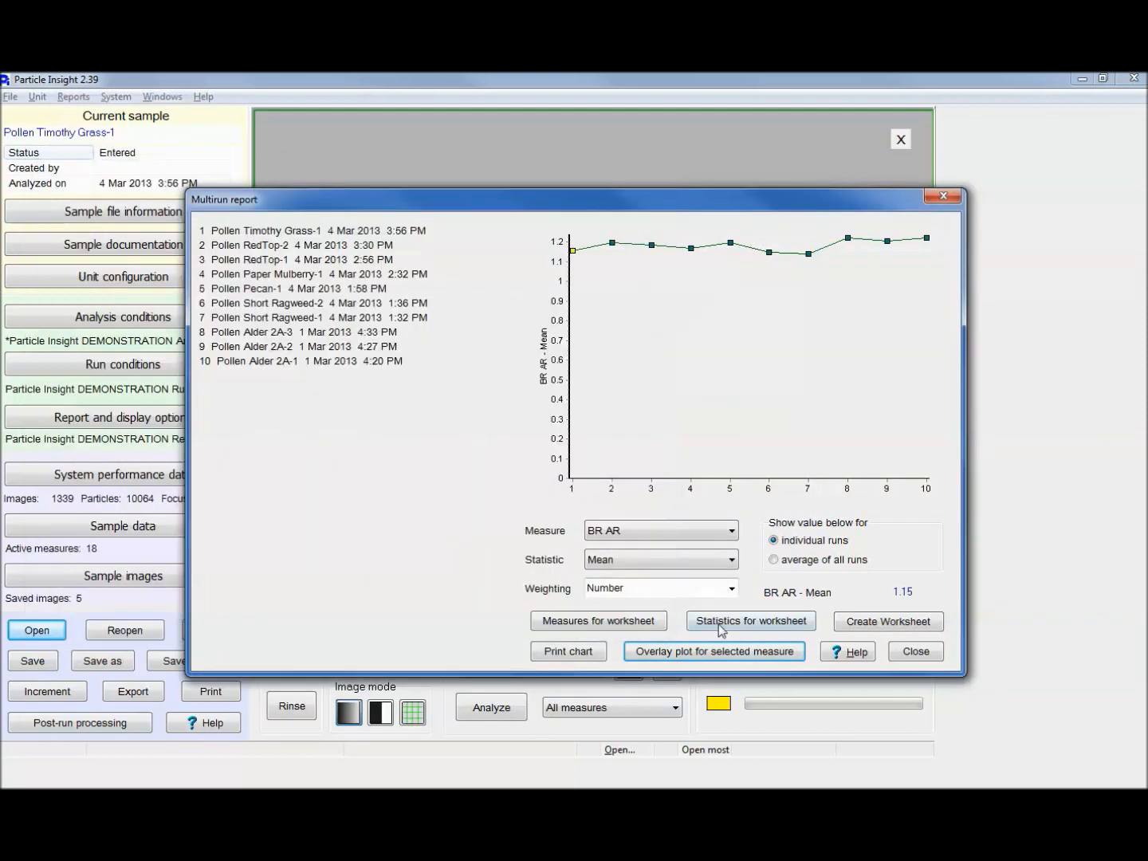
Step: Return the measure to Circularity, examine its overlay plot again, and close both the plot and the multirun report
{"action": "left_click", "coordinate": [735, 531]}
{"action": "left_click_drag", "start_coordinate": [730, 628], "coordinate": [739, 573]}
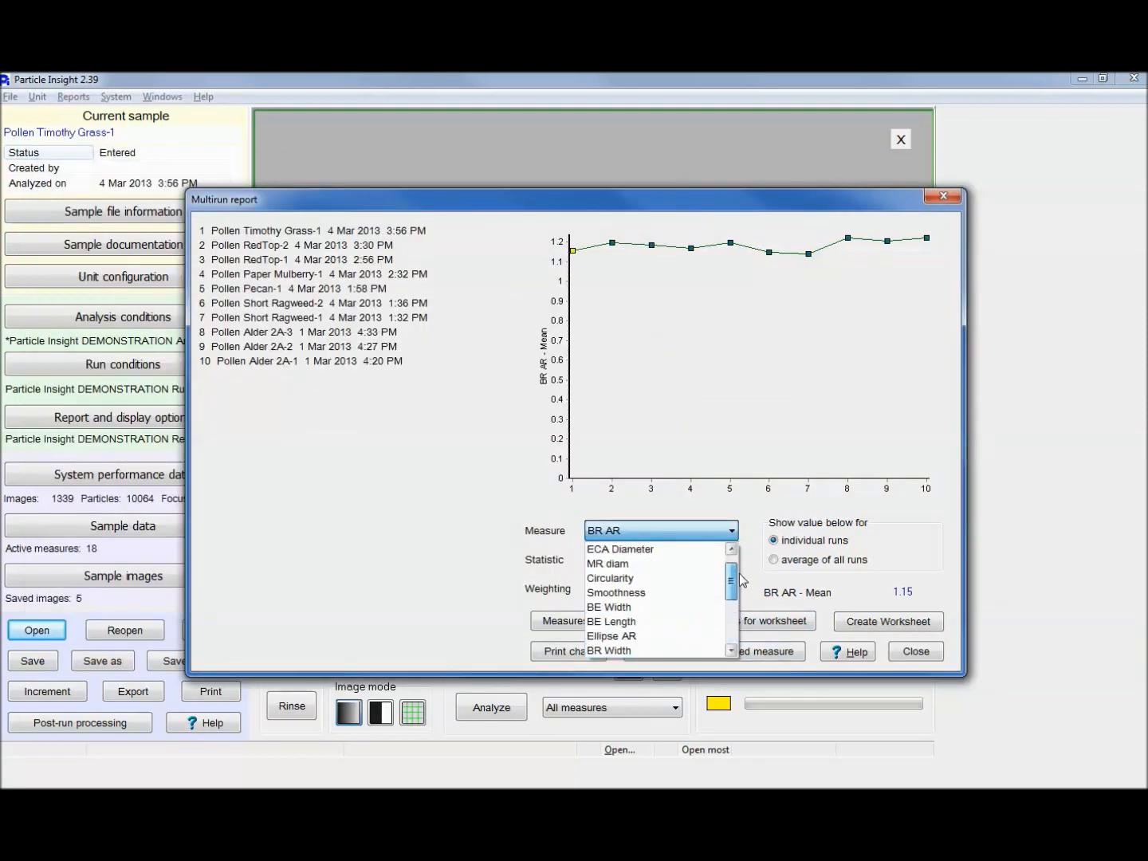
{"action": "left_click", "coordinate": [654, 577]}
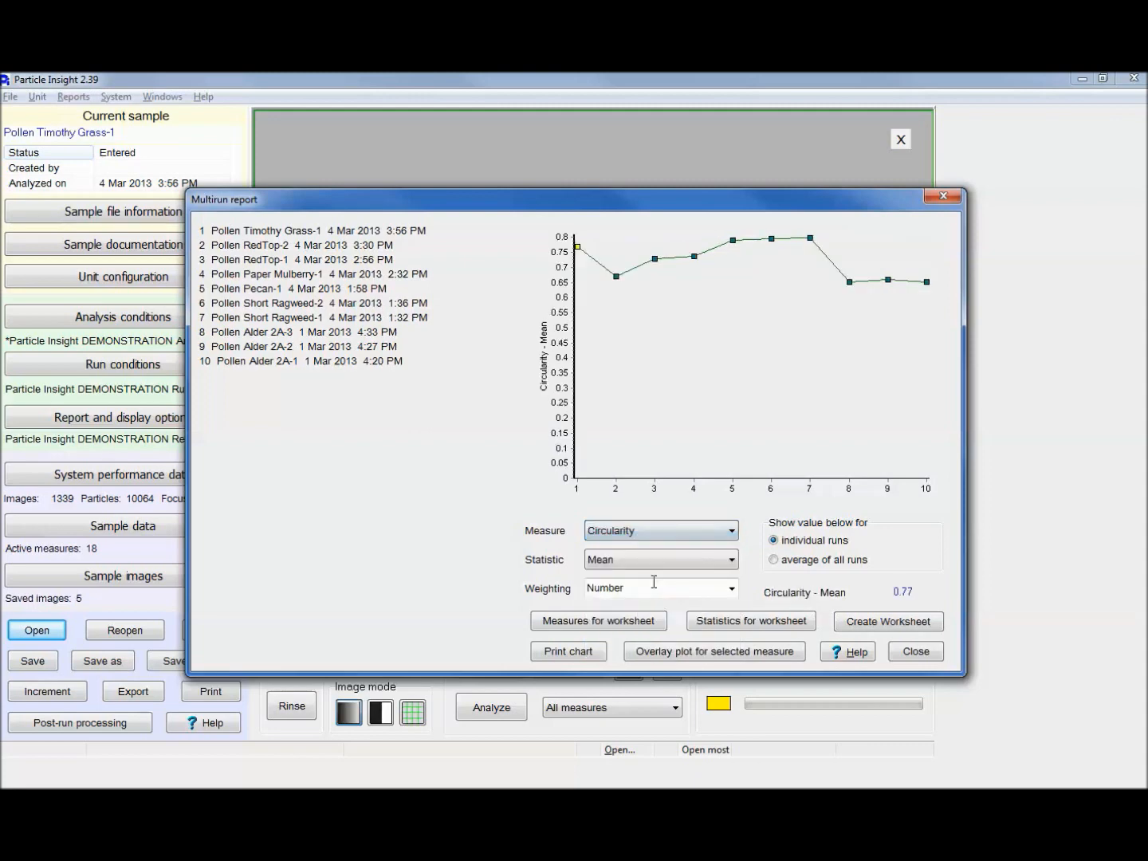
{"action": "left_click", "coordinate": [714, 650]}
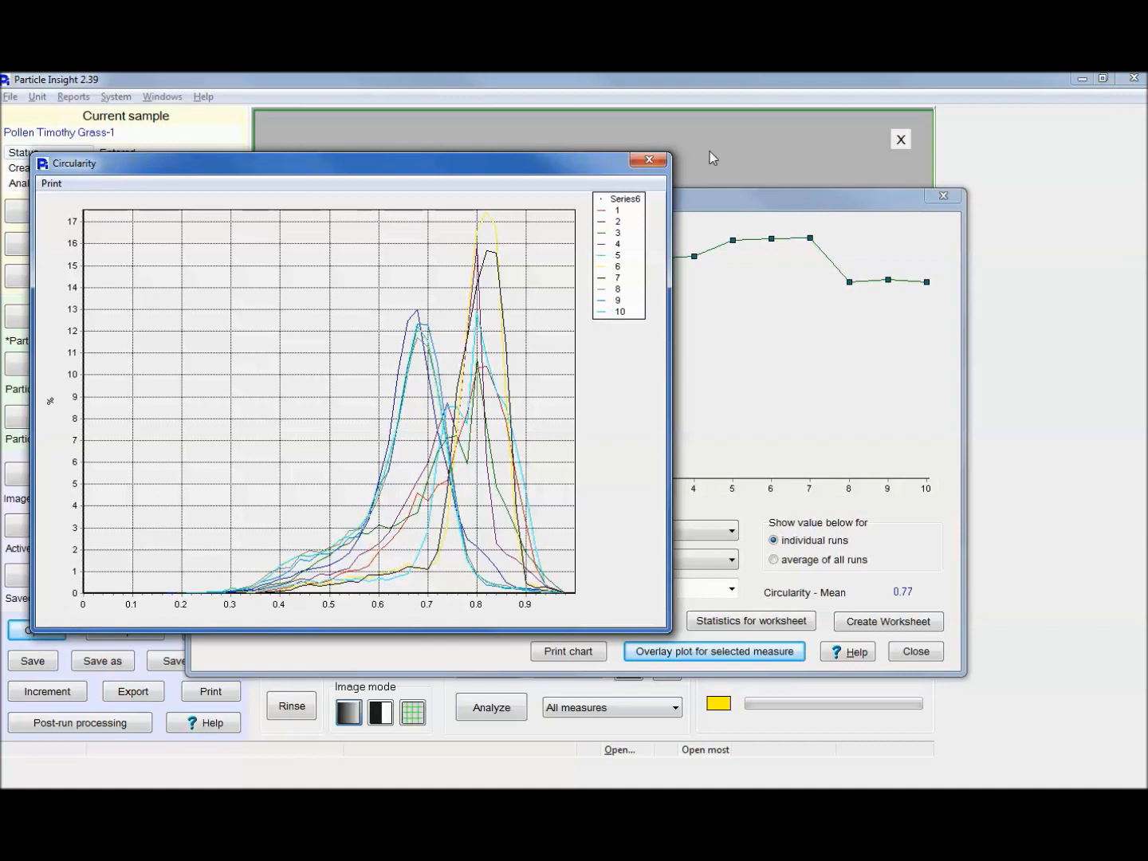
{"action": "left_click", "coordinate": [649, 161]}
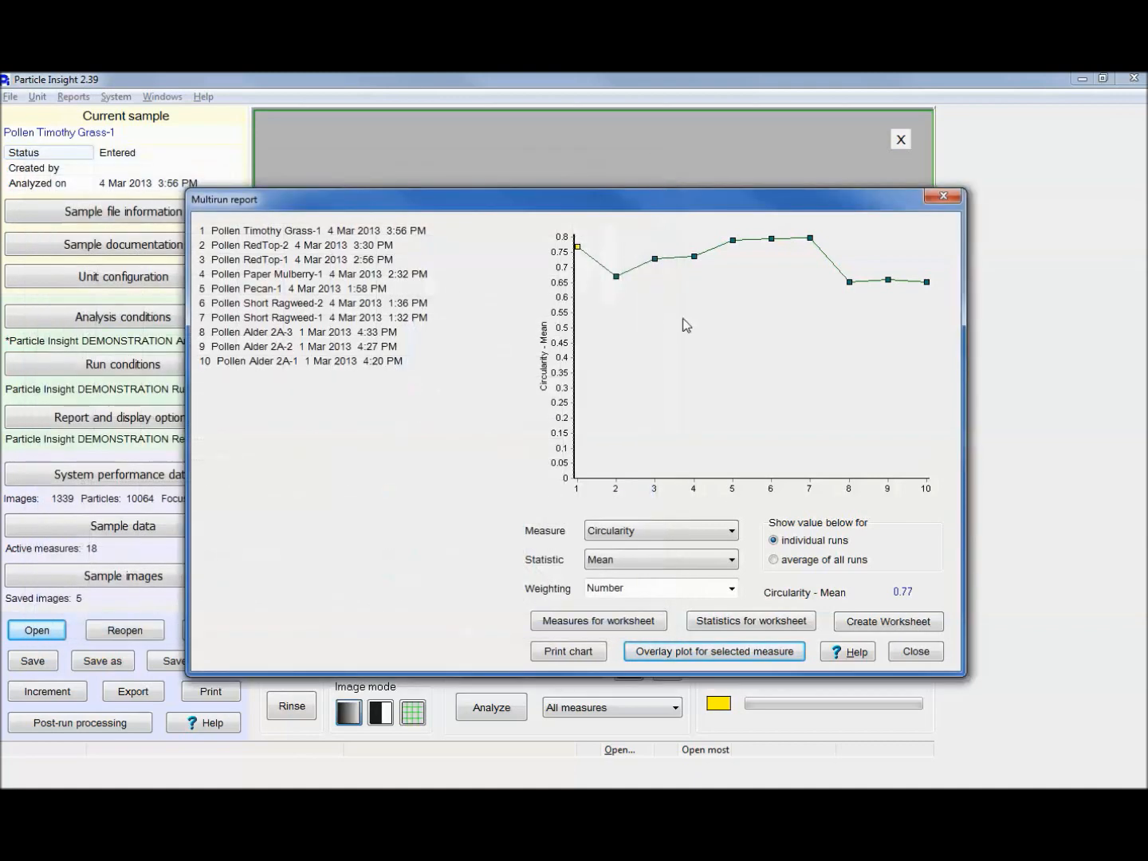
{"action": "left_click", "coordinate": [915, 652]}
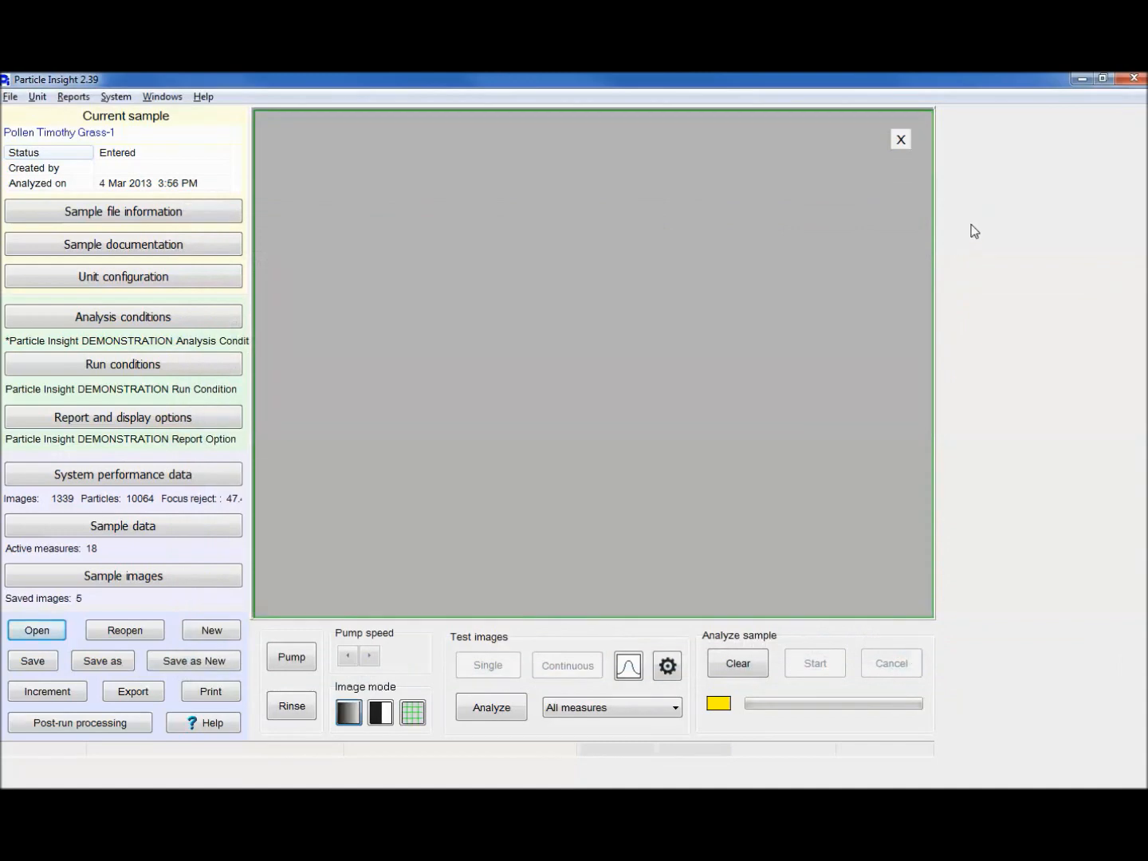